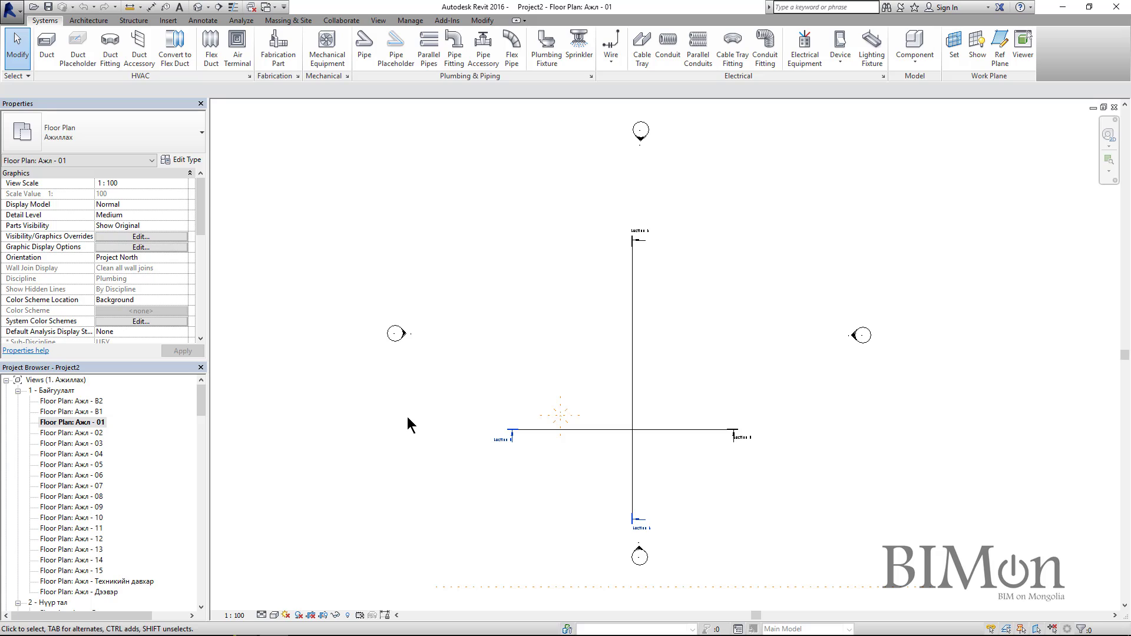
Link the CAD file FloorPlan-Tex-02.dwg into the Ажл - 01 floor plan with Auto - Origin to Origin positioning
{"action": "key", "text": "l"}
{"action": "key", "text": "c"}
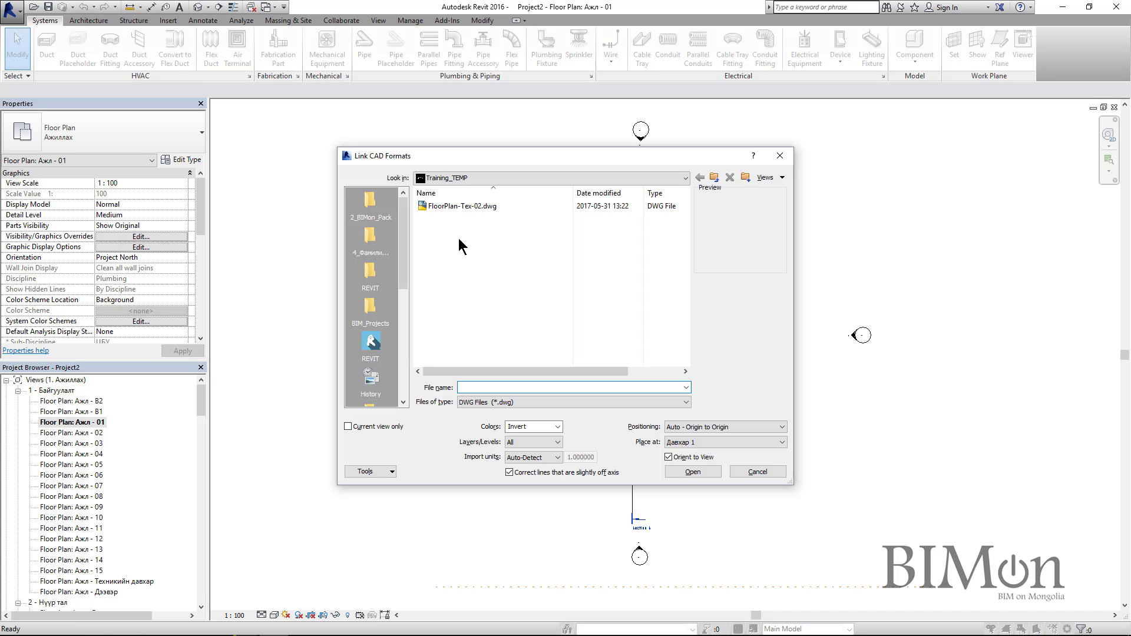
{"action": "left_click", "coordinate": [462, 207]}
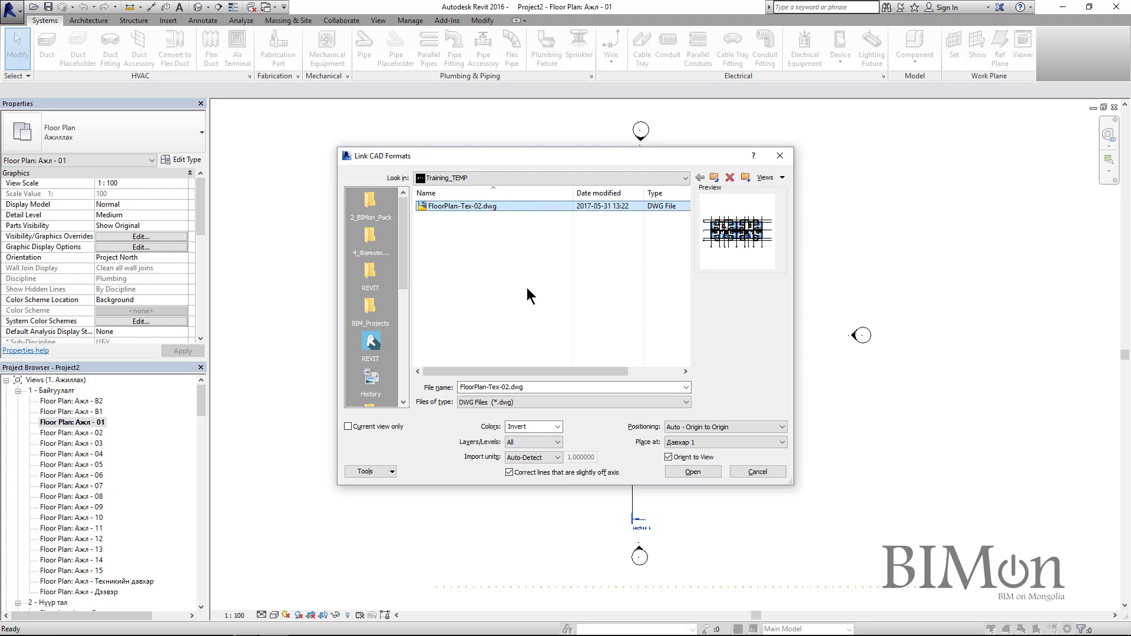
{"action": "left_click", "coordinate": [692, 471]}
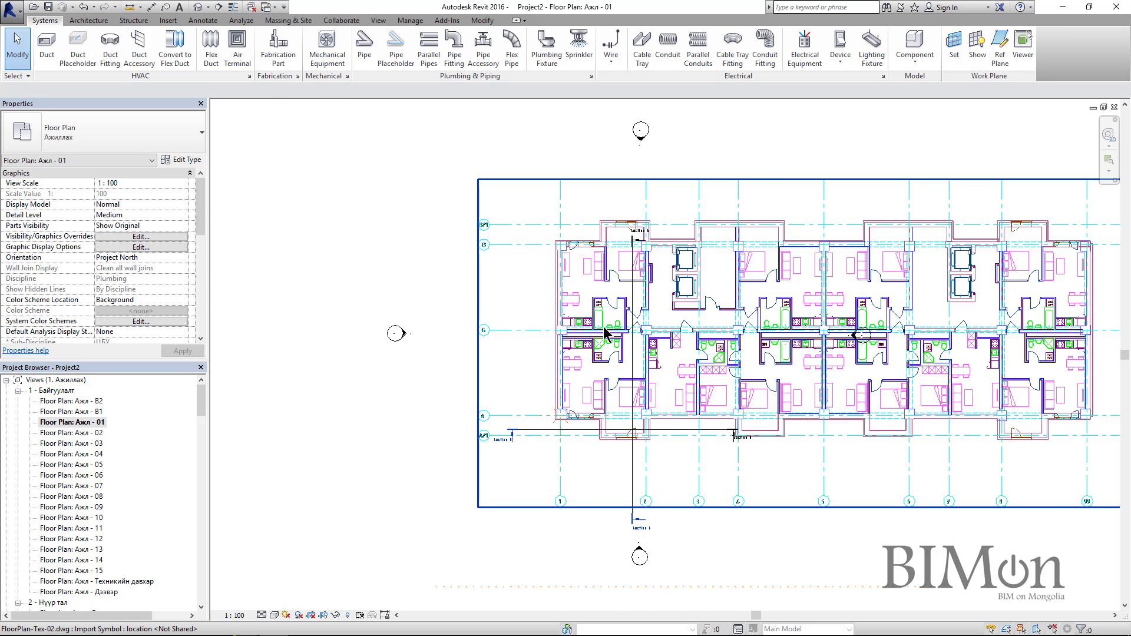
Place the toilet PLM-Суултуур,Энгийн_BIMon, type Гаргалгаа хойшоо, over the toilet symbol in the upper-left apartment's bathroom
{"action": "scroll", "coordinate": [607, 333], "scroll_direction": "up", "scroll_amount": 5}
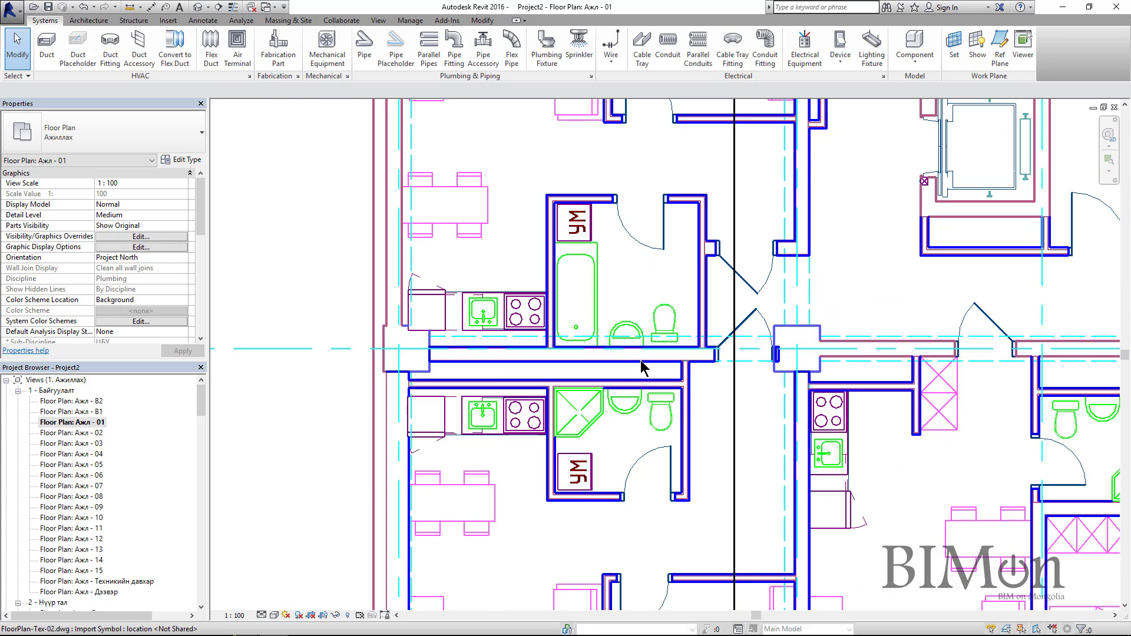
{"action": "scroll", "coordinate": [641, 359], "scroll_direction": "up", "scroll_amount": 3}
{"action": "middle_click_drag", "start_coordinate": [668, 333], "coordinate": [650, 394]}
{"action": "scroll", "coordinate": [608, 368], "scroll_direction": "down", "scroll_amount": 1}
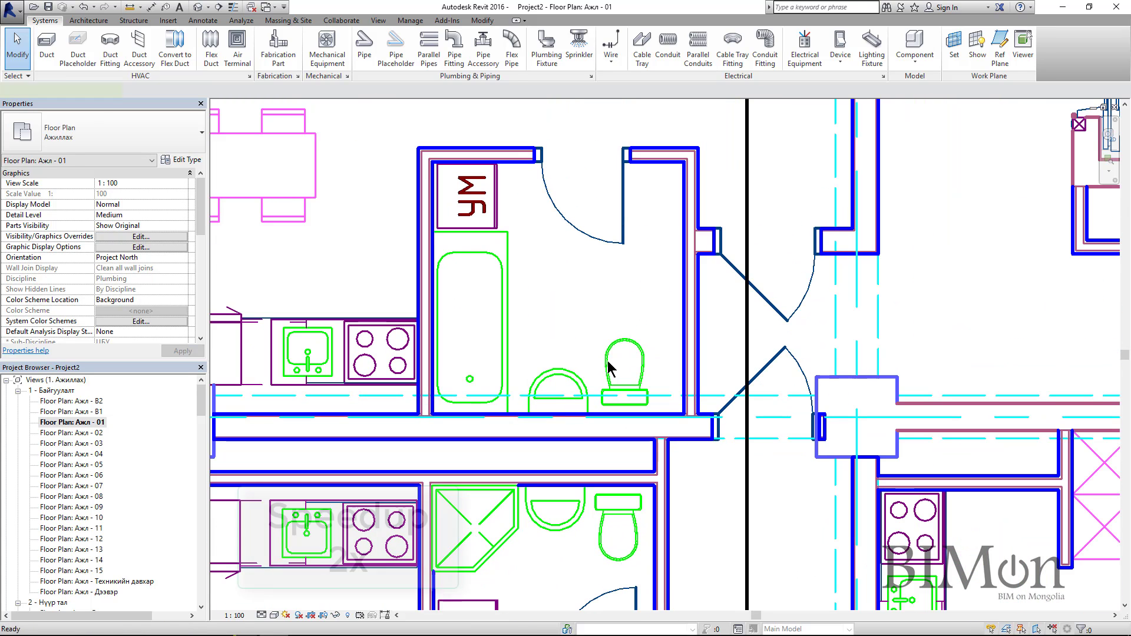
{"action": "key", "text": "p"}
{"action": "key", "text": "x"}
{"action": "left_click", "coordinate": [147, 137]}
{"action": "left_click", "coordinate": [59, 223]}
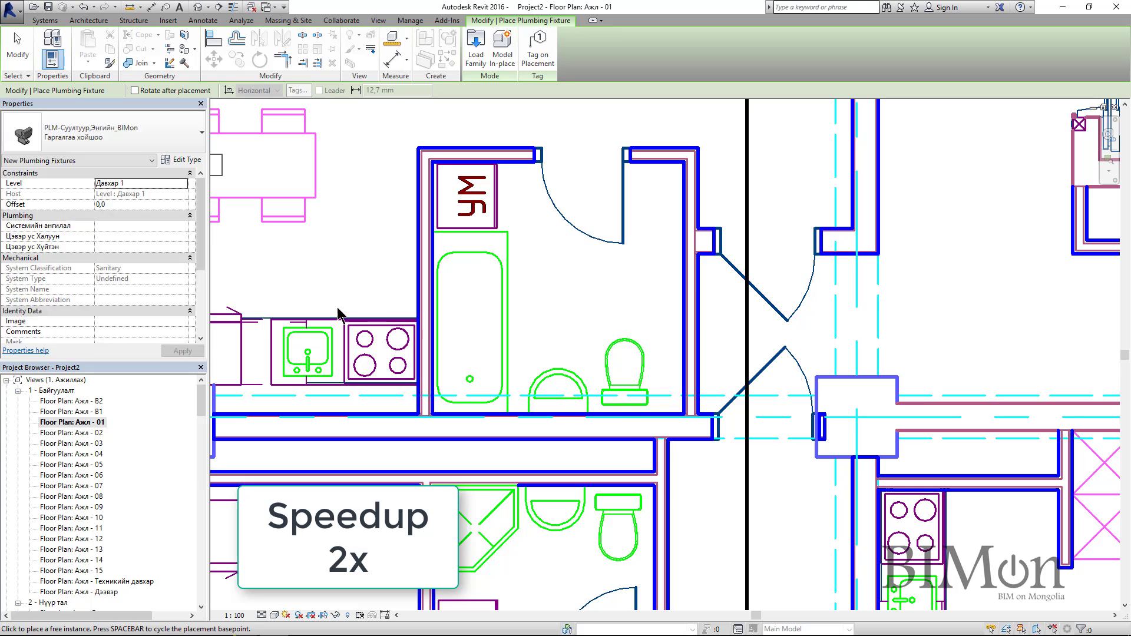
Place the washbasin PLM-Угаалтуур,Керамик+Хагас_дугуй_BIMon, type Стандарт, over the basin symbol against the bathroom's lower wall
{"action": "left_click", "coordinate": [121, 148]}
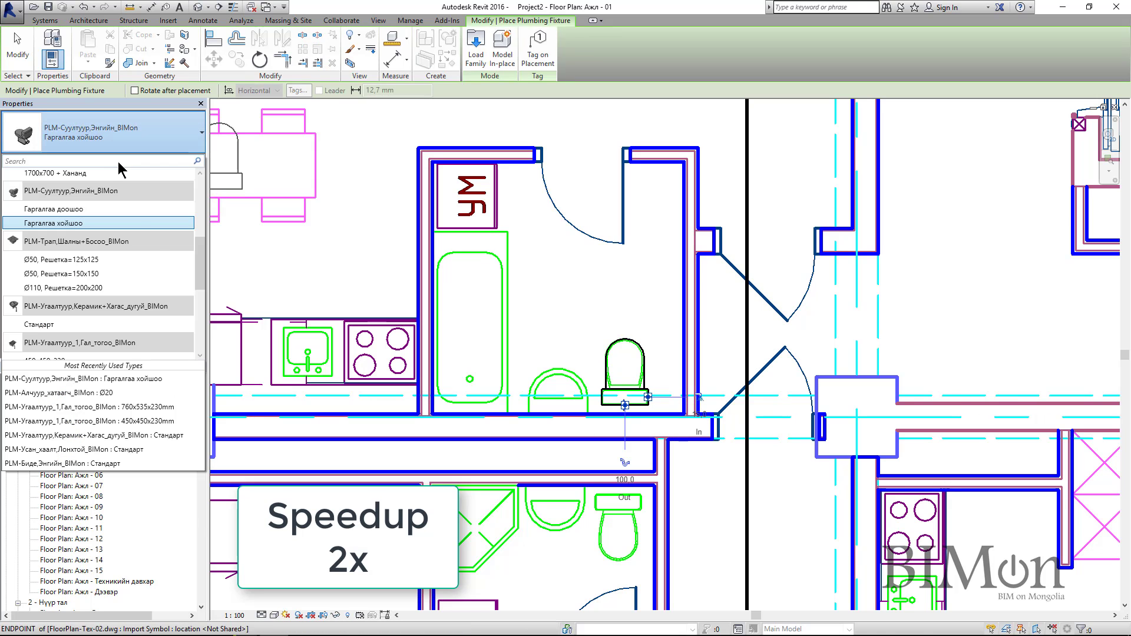
{"action": "left_click", "coordinate": [71, 294]}
{"action": "left_click", "coordinate": [559, 416]}
Place the bathtub PLM-Онгоц,Энгийн_BIMon, type 1700x700, over the bathtub symbol in the same bathroom
{"action": "left_click", "coordinate": [118, 136]}
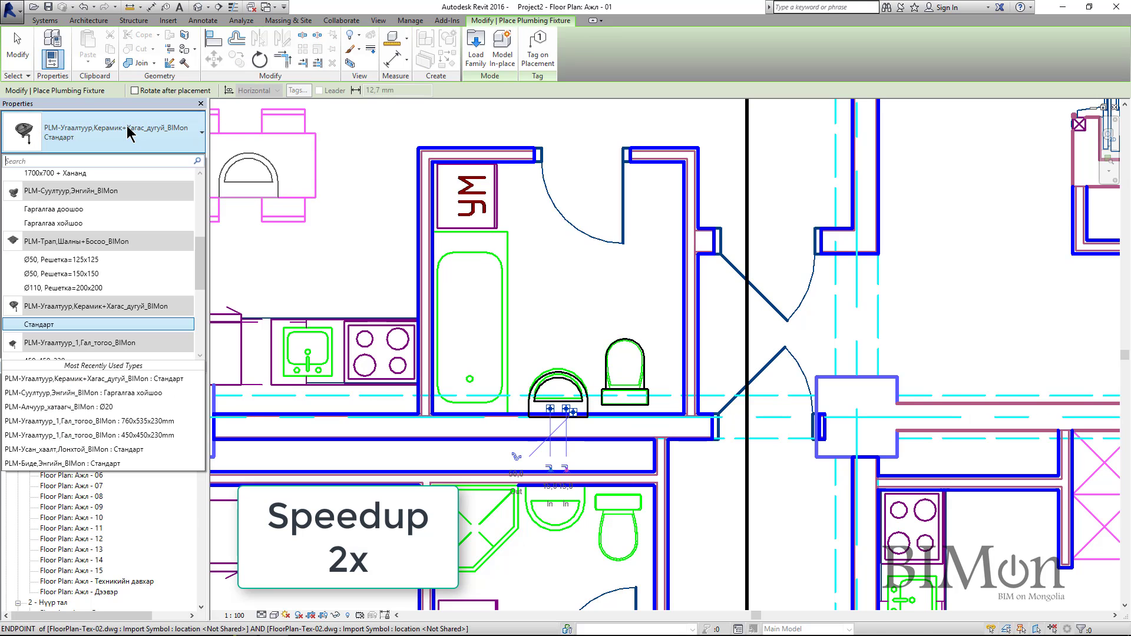
{"action": "scroll", "coordinate": [129, 264], "scroll_direction": "down", "scroll_amount": 2}
{"action": "scroll", "coordinate": [130, 263], "scroll_direction": "down", "scroll_amount": 3}
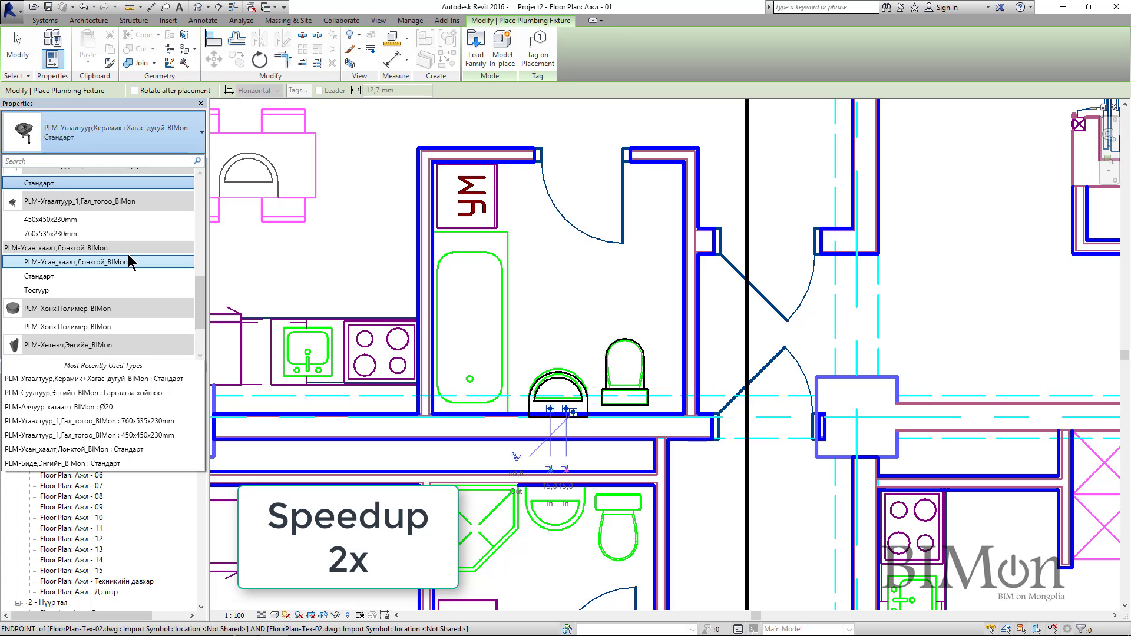
{"action": "scroll", "coordinate": [129, 263], "scroll_direction": "up", "scroll_amount": 6}
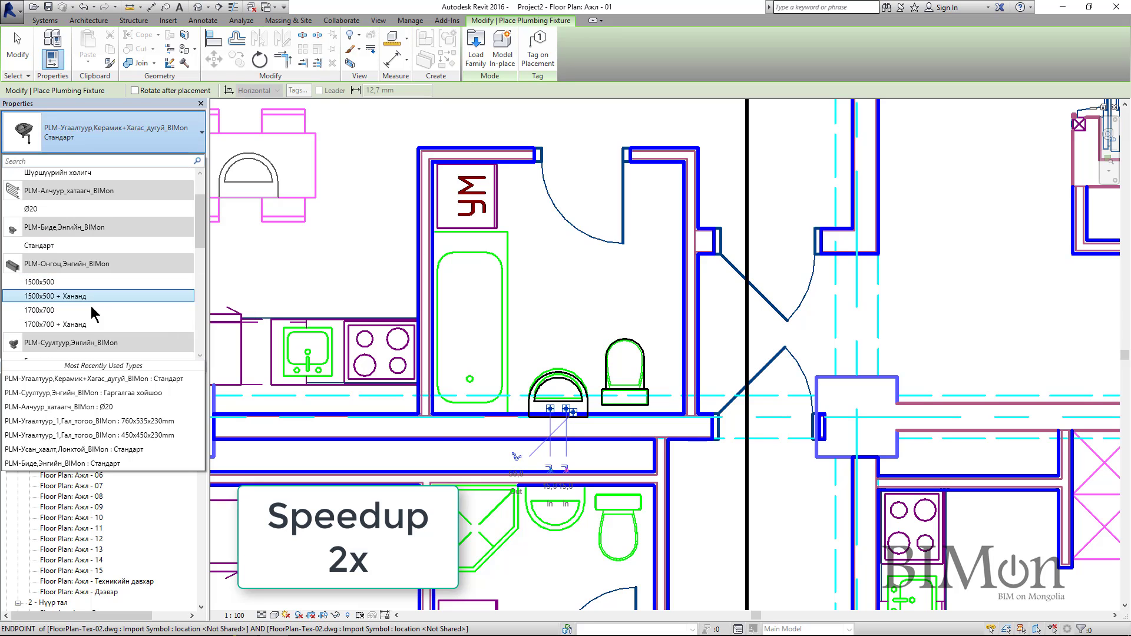
{"action": "left_click", "coordinate": [71, 310]}
{"action": "left_click", "coordinate": [471, 415]}
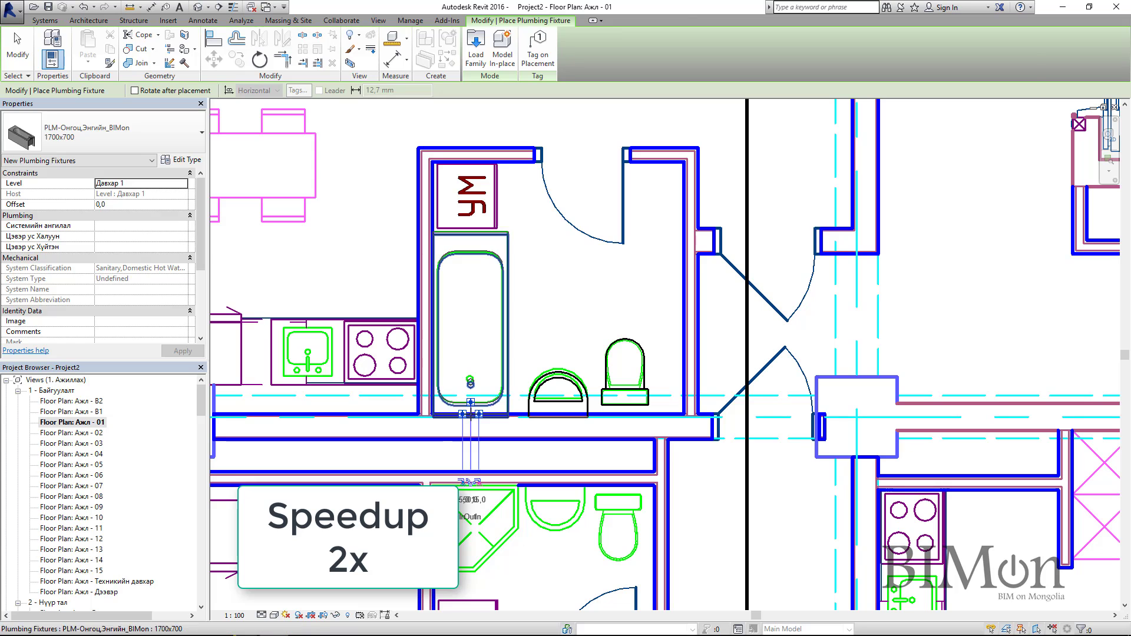
{"action": "key", "text": "Escape"}
{"action": "key", "text": "Escape"}
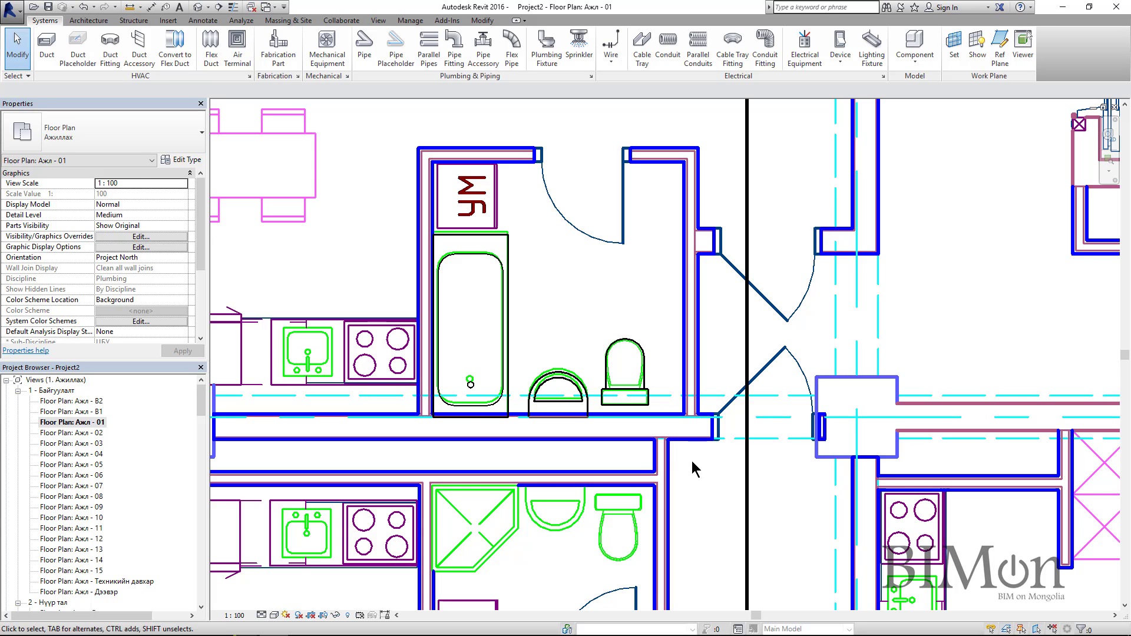
Create a vertical 100 mm PVC Сокет sanitary riser from offset -3000 to 15000 mm just below the bathroom's lower-right corner
{"action": "key", "text": "p"}
{"action": "key", "text": "i"}
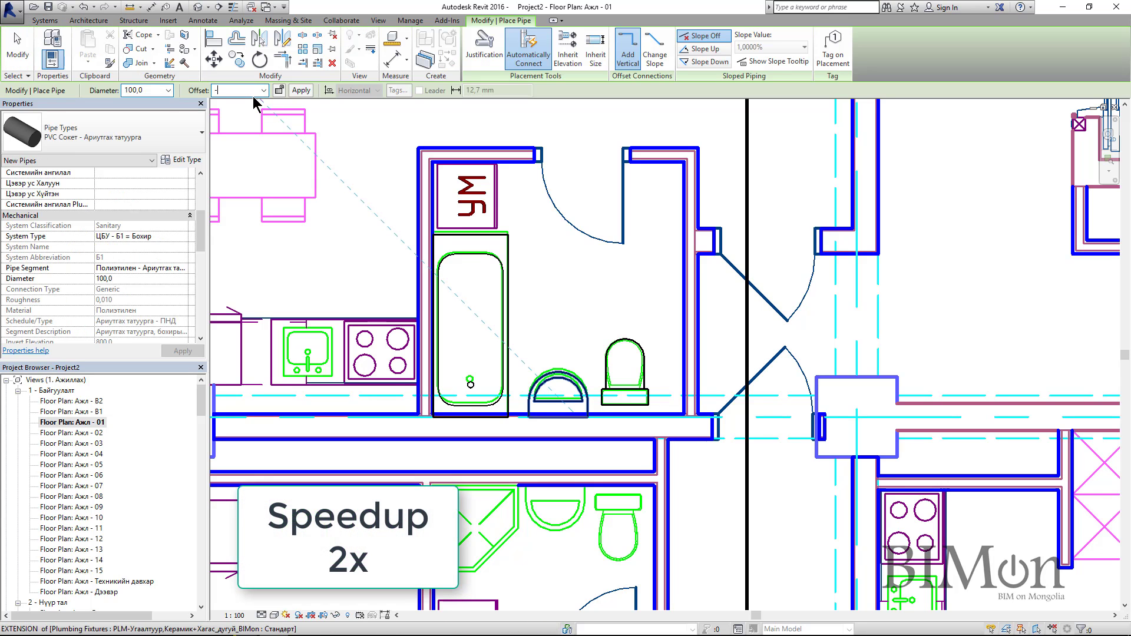
{"action": "left_click", "coordinate": [693, 459]}
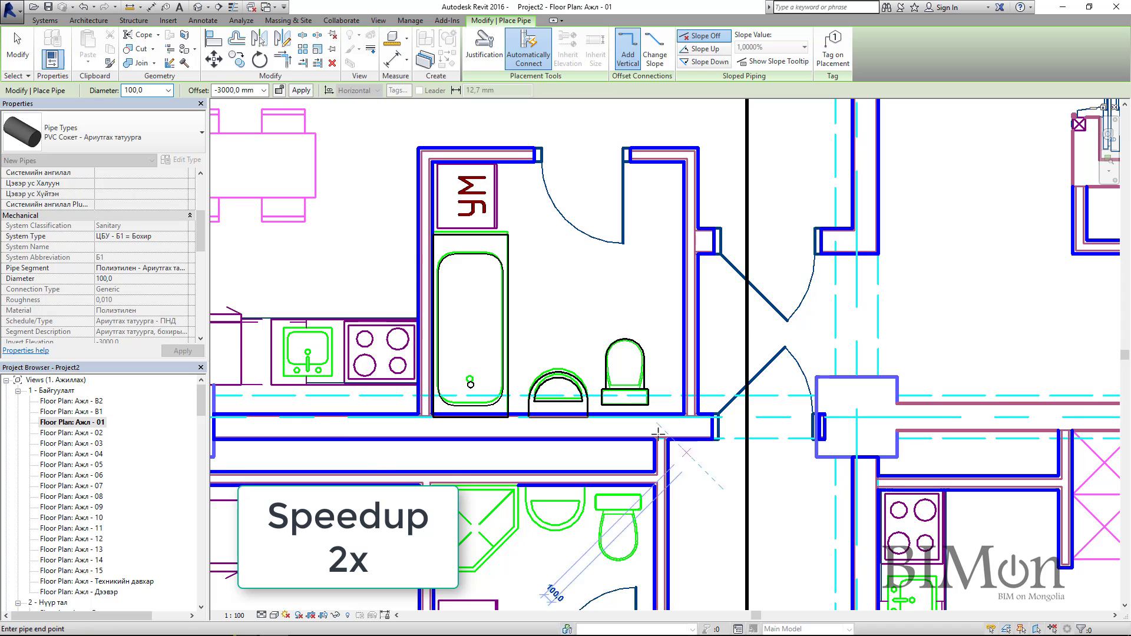
{"action": "left_click", "coordinate": [255, 90]}
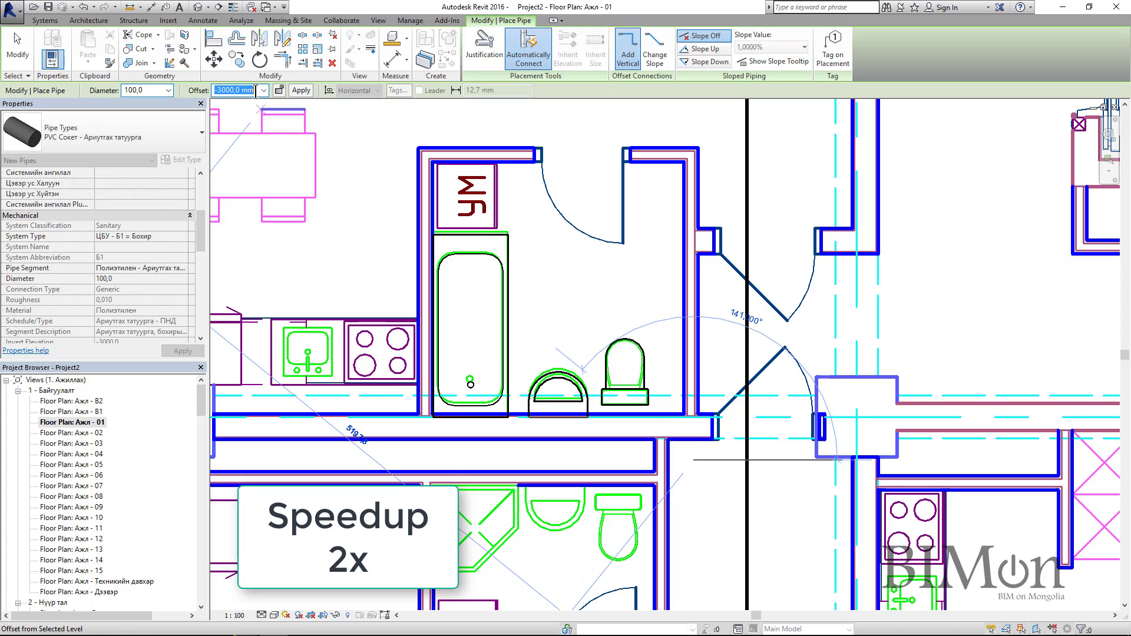
{"action": "left_click", "coordinate": [300, 89]}
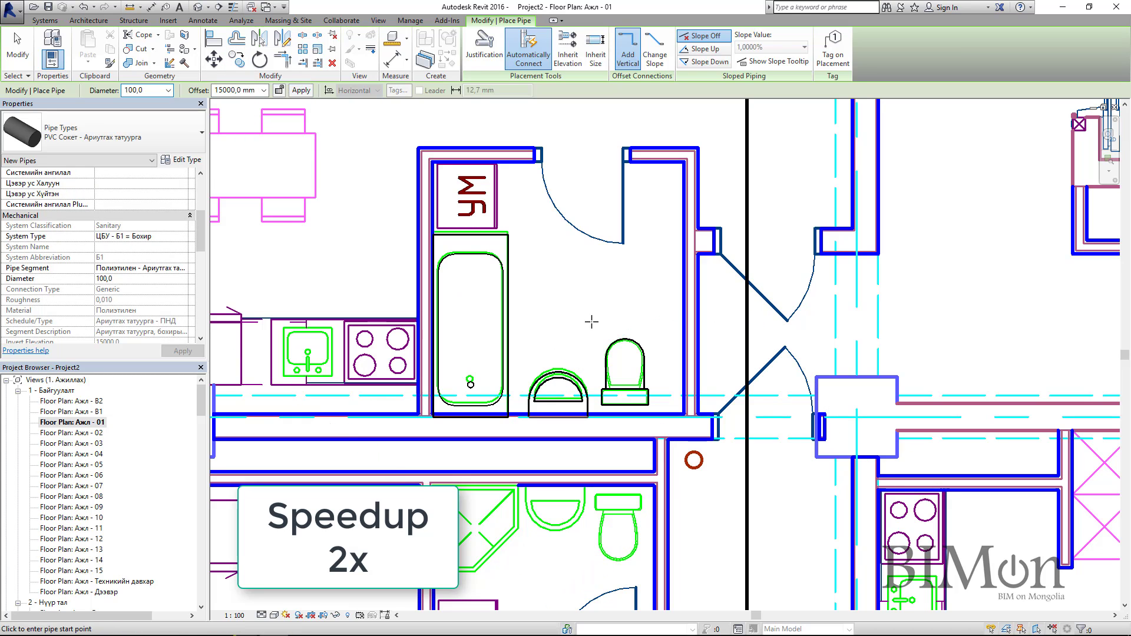
Draw a 100 mm branch pipe from the riser to below the bathtub drain, starting at offset 0 with a 1.0000% upward slope
{"action": "left_click", "coordinate": [264, 91]}
{"action": "left_click", "coordinate": [253, 91]}
{"action": "type", "text": "0"}
{"action": "key", "text": "Return"}
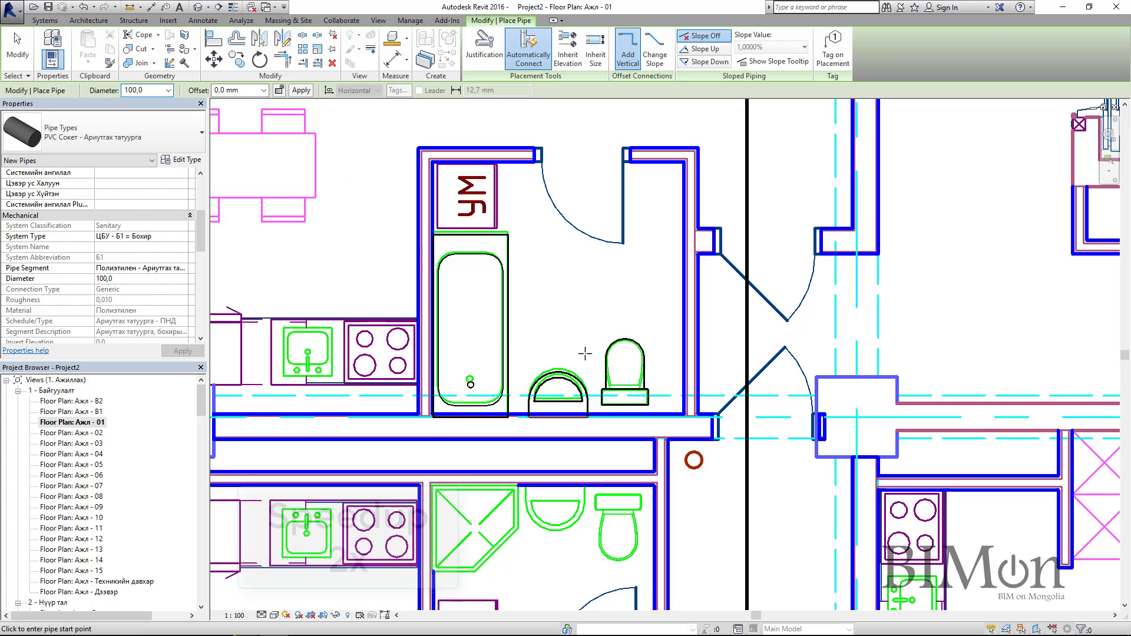
{"action": "left_click", "coordinate": [711, 52]}
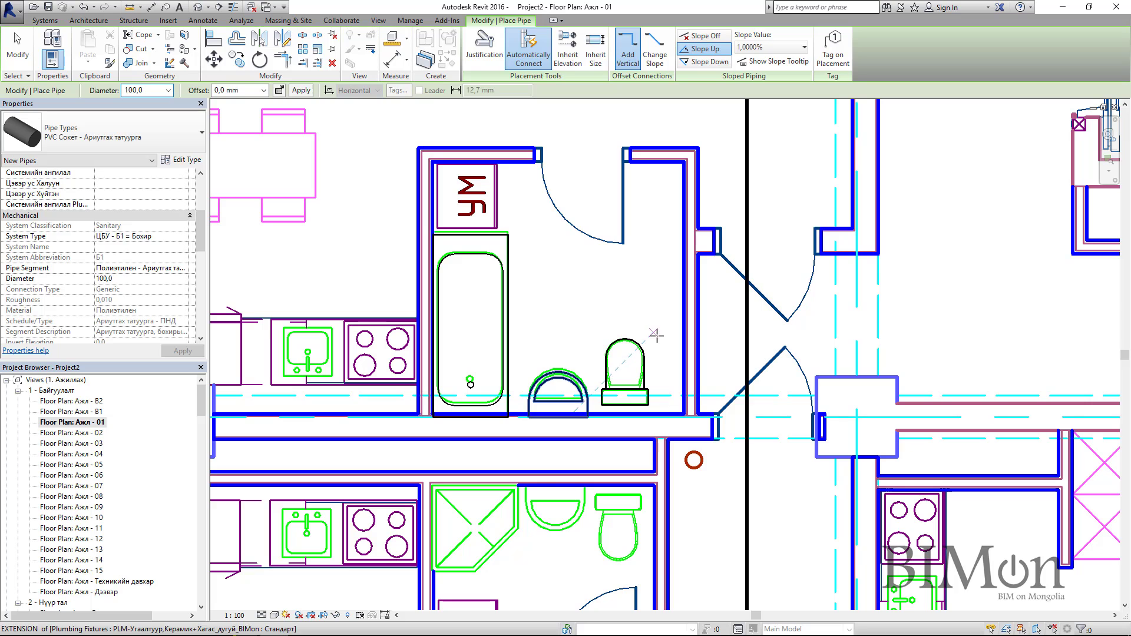
{"action": "left_click", "coordinate": [694, 460]}
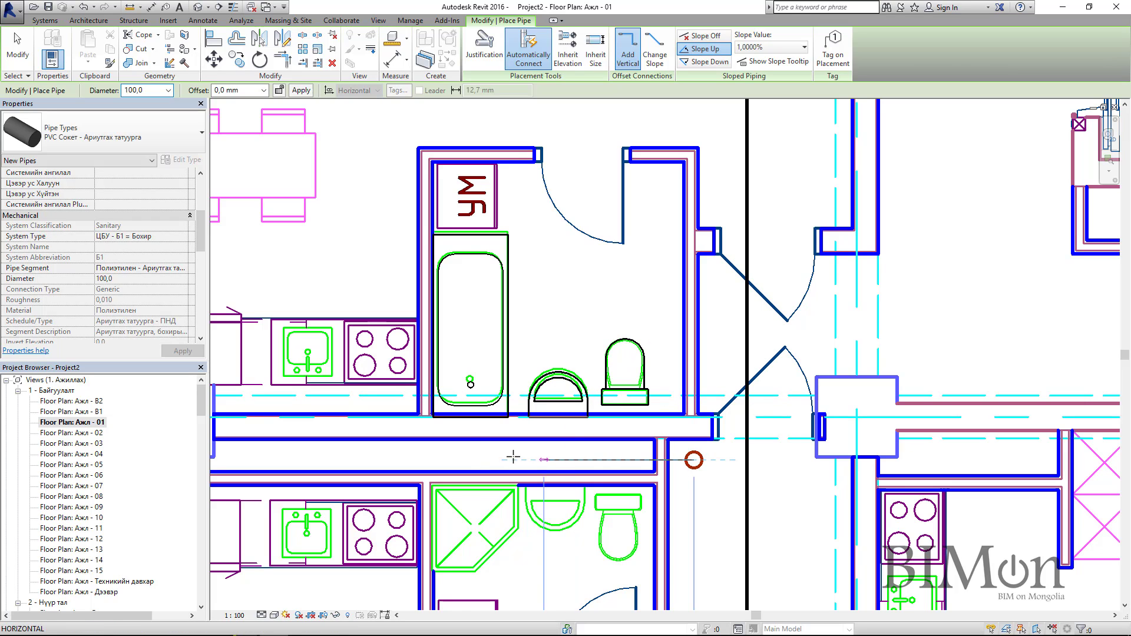
{"action": "left_click", "coordinate": [472, 459]}
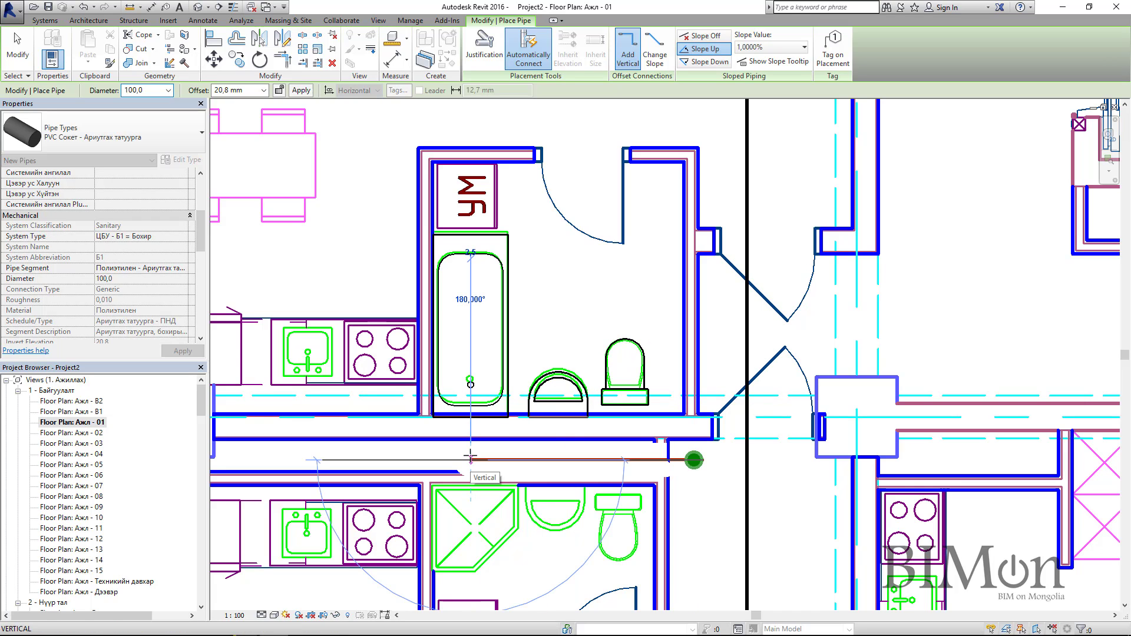
{"action": "key", "text": "Escape"}
{"action": "key", "text": "Escape"}
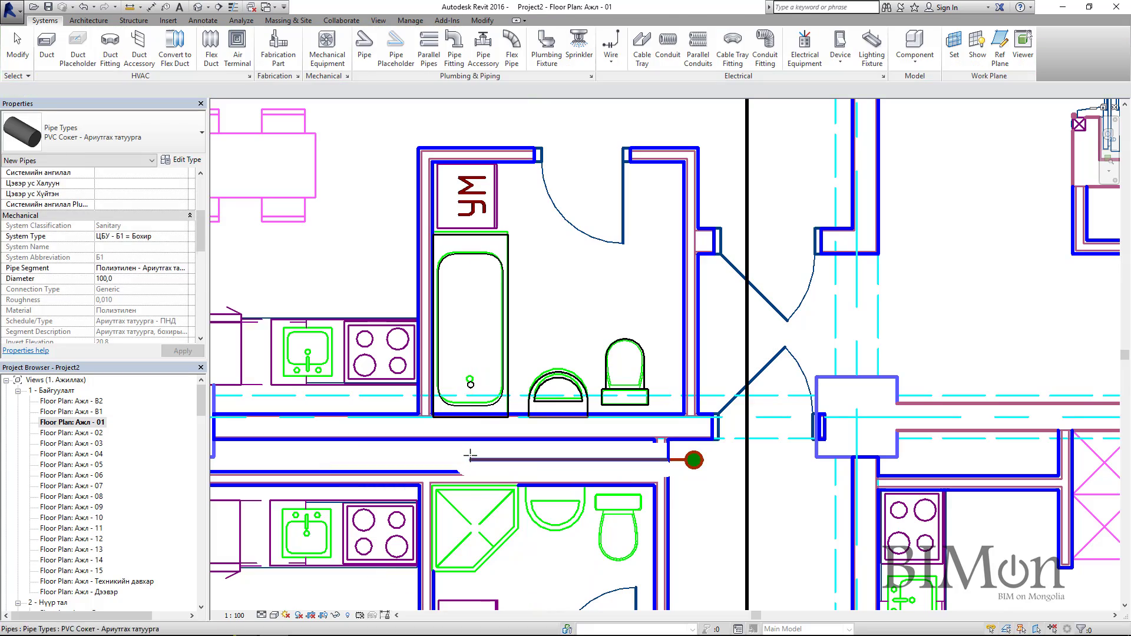
Switch to the 3D view and examine the tee joining the branch pipe to the riser
{"action": "key", "text": "d"}
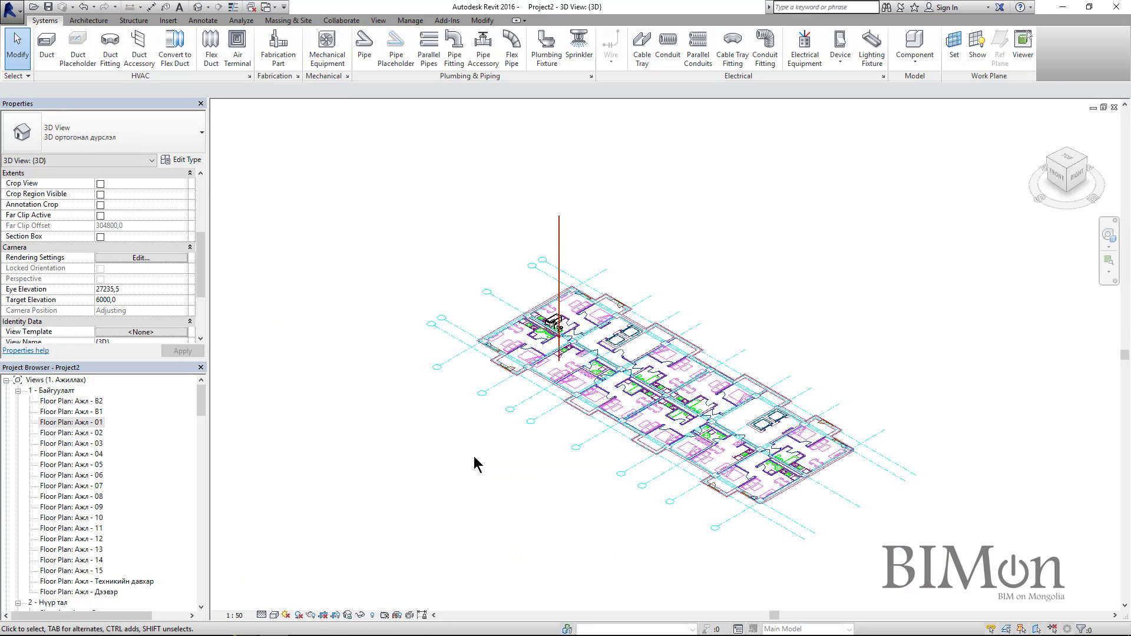
{"action": "scroll", "coordinate": [563, 356], "scroll_direction": "up", "scroll_amount": 8}
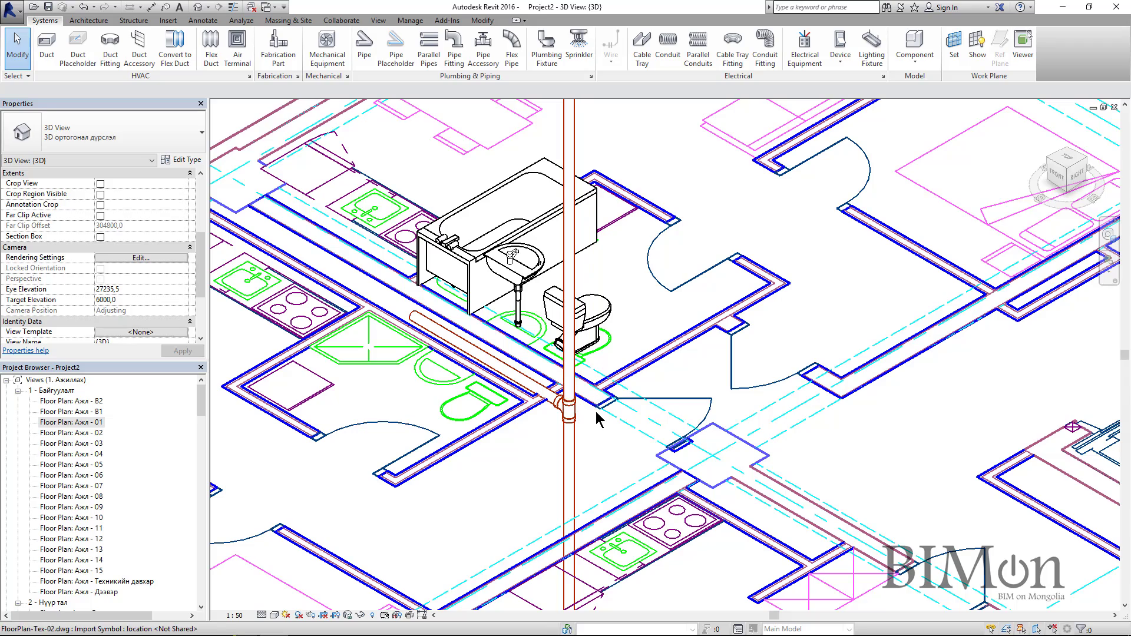
{"action": "left_click", "coordinate": [569, 427]}
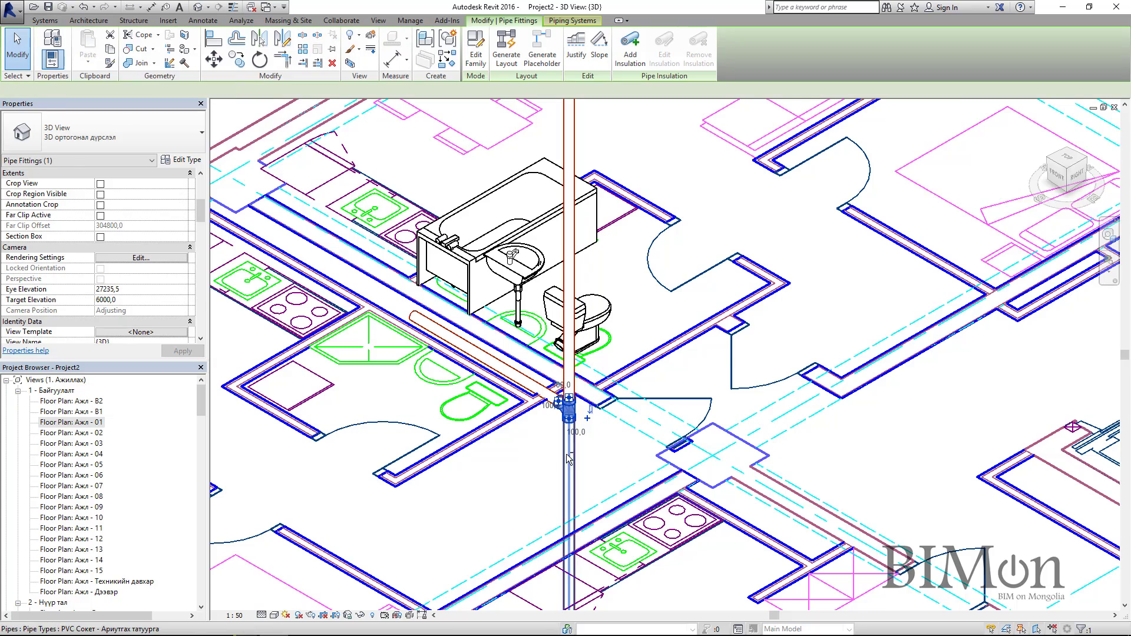
{"action": "middle_click_drag", "start_coordinate": [569, 427], "coordinate": [648, 463], "text": "shift"}
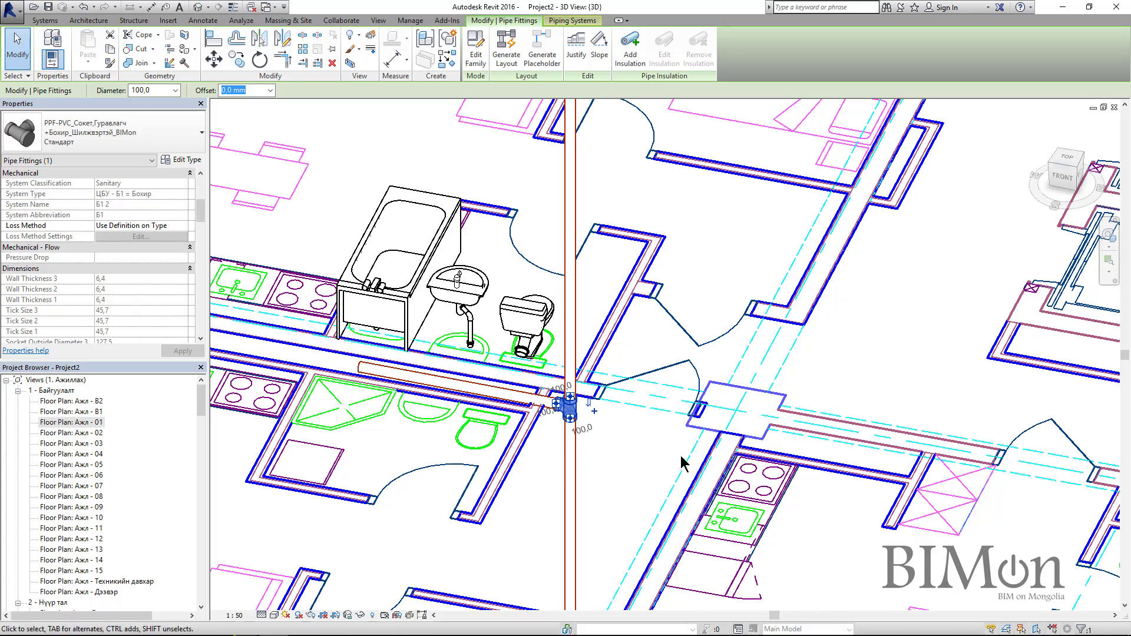
{"action": "mouse_move", "coordinate": [687, 477]}
{"action": "middle_mouse_down", "text": "shift"}
{"action": "mouse_move", "coordinate": [691, 486]}
{"action": "mouse_move", "coordinate": [697, 475]}
{"action": "middle_mouse_up", "text": "shift"}
Temporarily hide the linked FloorPlan-Tex-02.dwg drawing in the 3D view
{"action": "left_click", "coordinate": [689, 487]}
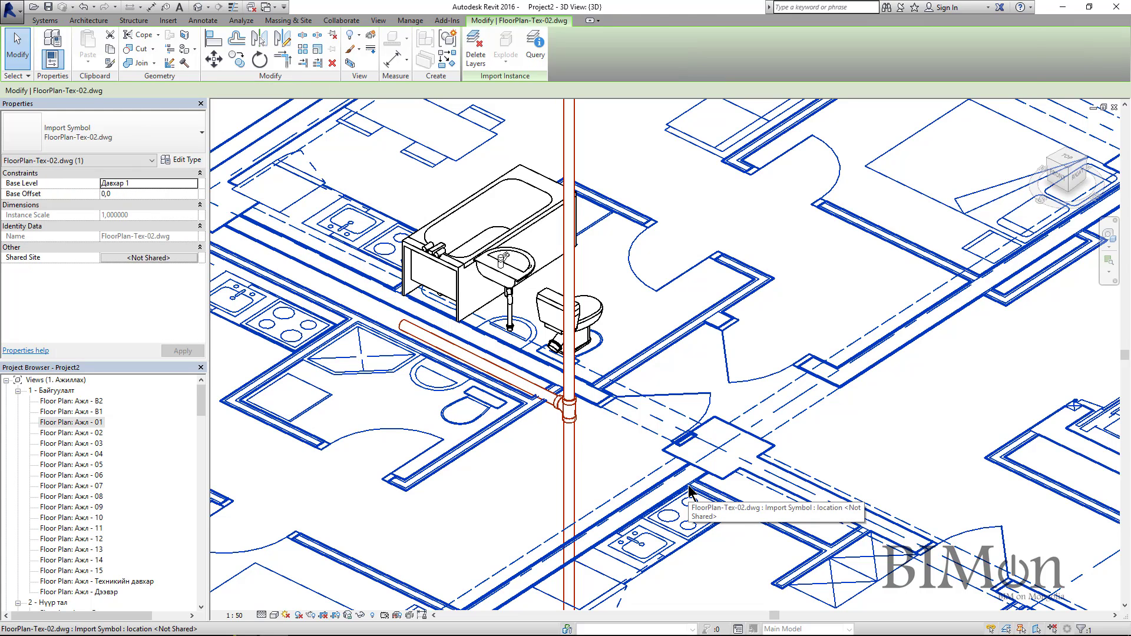
{"action": "key", "text": "h"}
{"action": "key", "text": "h"}
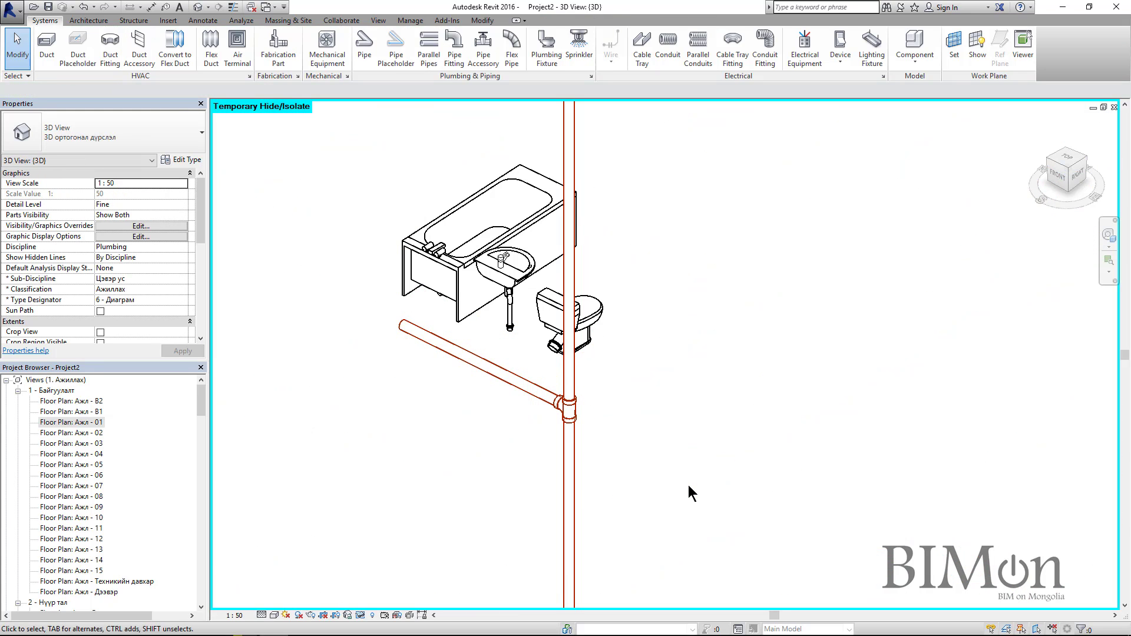
From the top view, insert the tee PPF-PVC_Сокет,Гуравлагч+Бохир_Шилжвэртэй_BIMon, type Стандарт, into the branch pipe below the toilet
{"action": "left_click", "coordinate": [1065, 160]}
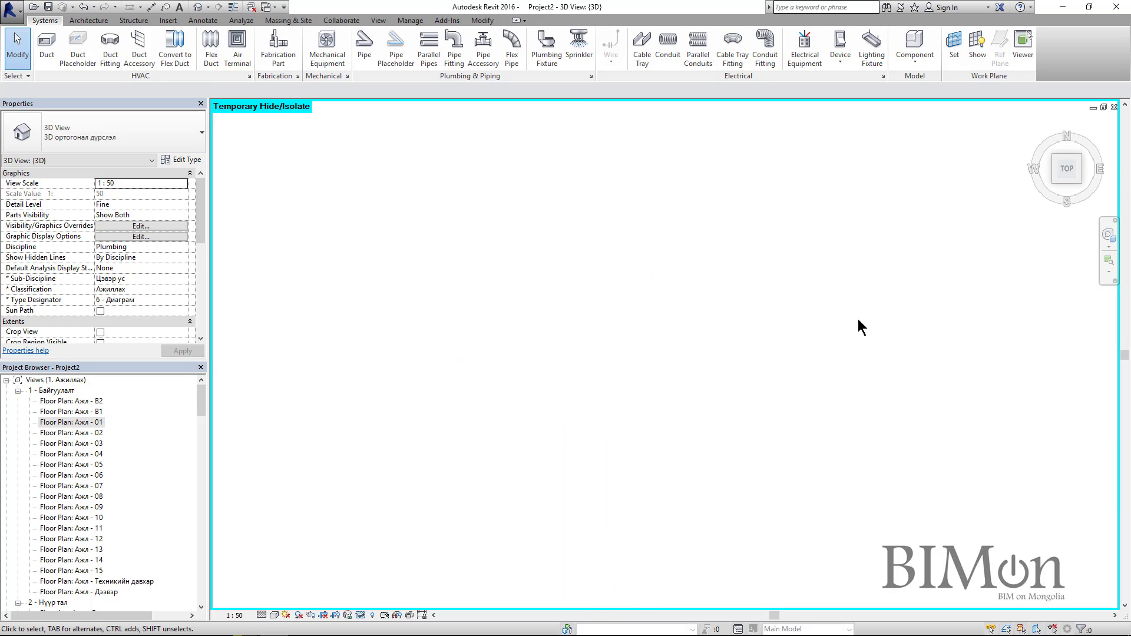
{"action": "scroll", "coordinate": [681, 379], "scroll_direction": "up", "scroll_amount": 6}
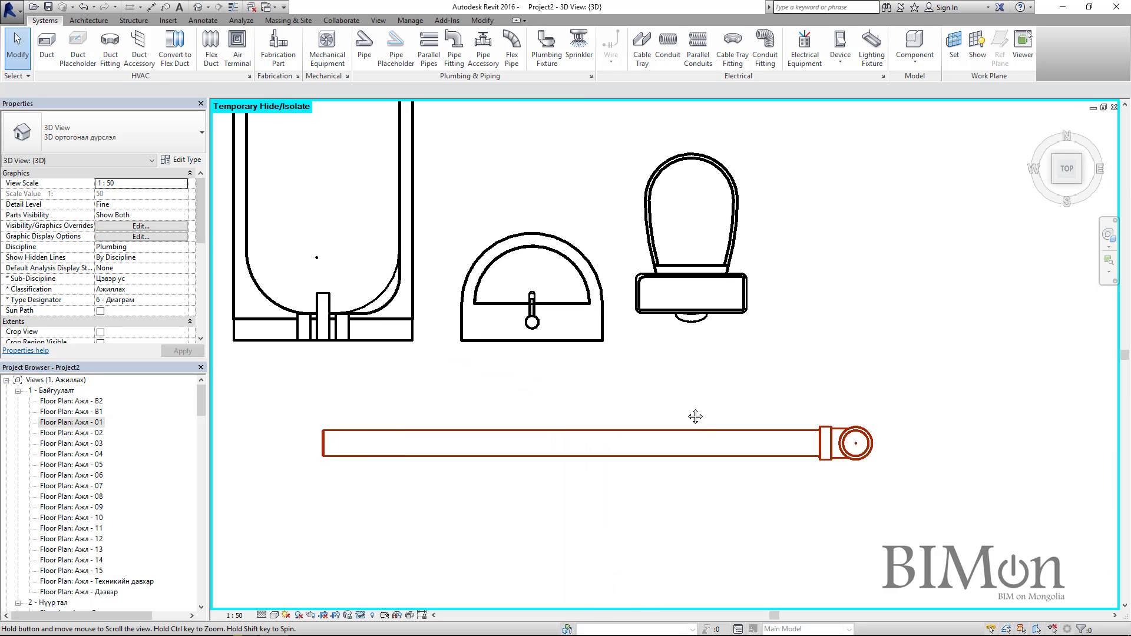
{"action": "key", "text": "p"}
{"action": "key", "text": "f"}
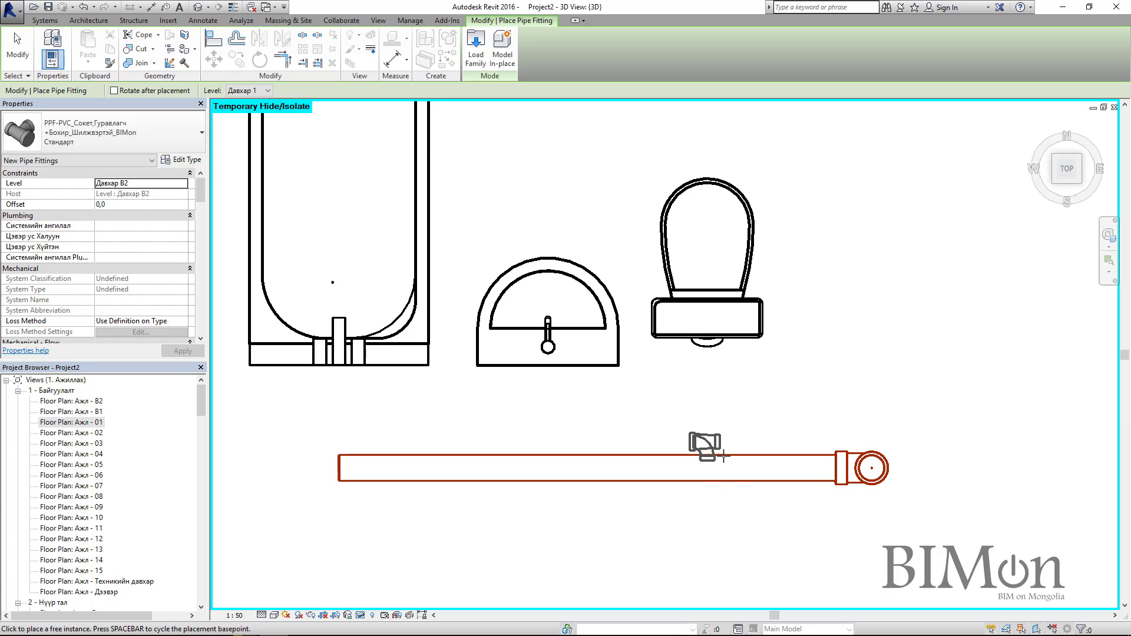
{"action": "left_click", "coordinate": [726, 486]}
{"action": "key", "text": "Escape"}
{"action": "left_click", "coordinate": [722, 492]}
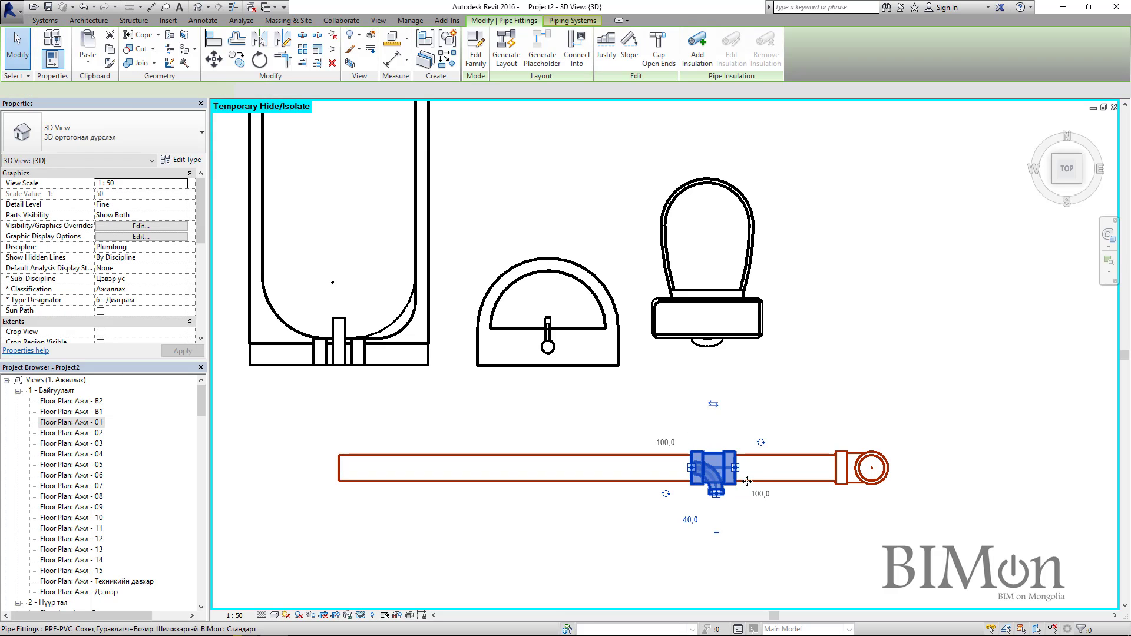
Flip the new tee's flow direction toward the riser and rotate it so its 40 mm outlet faces the fixtures
{"action": "left_click", "coordinate": [713, 404]}
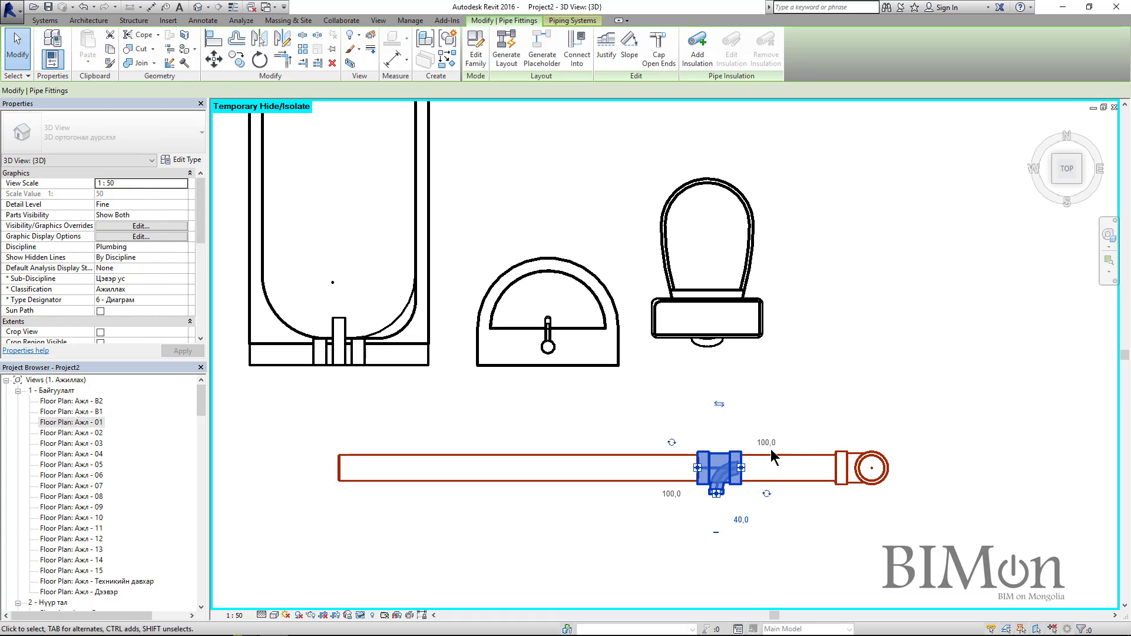
{"action": "left_click", "coordinate": [766, 494]}
{"action": "left_click", "coordinate": [766, 493]}
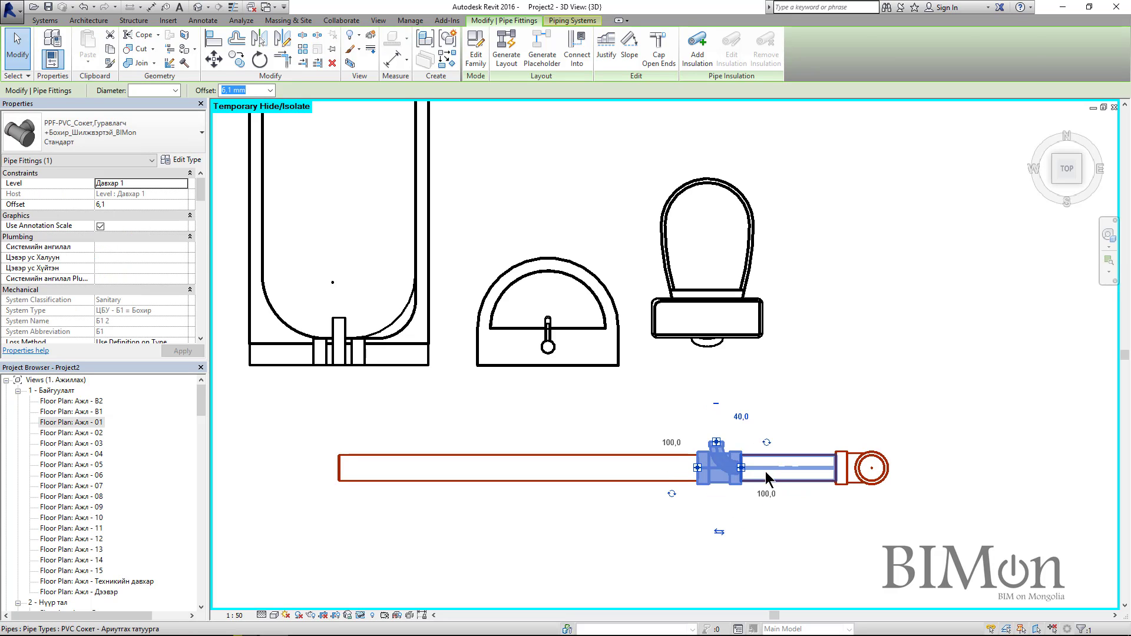
{"action": "left_click", "coordinate": [805, 542]}
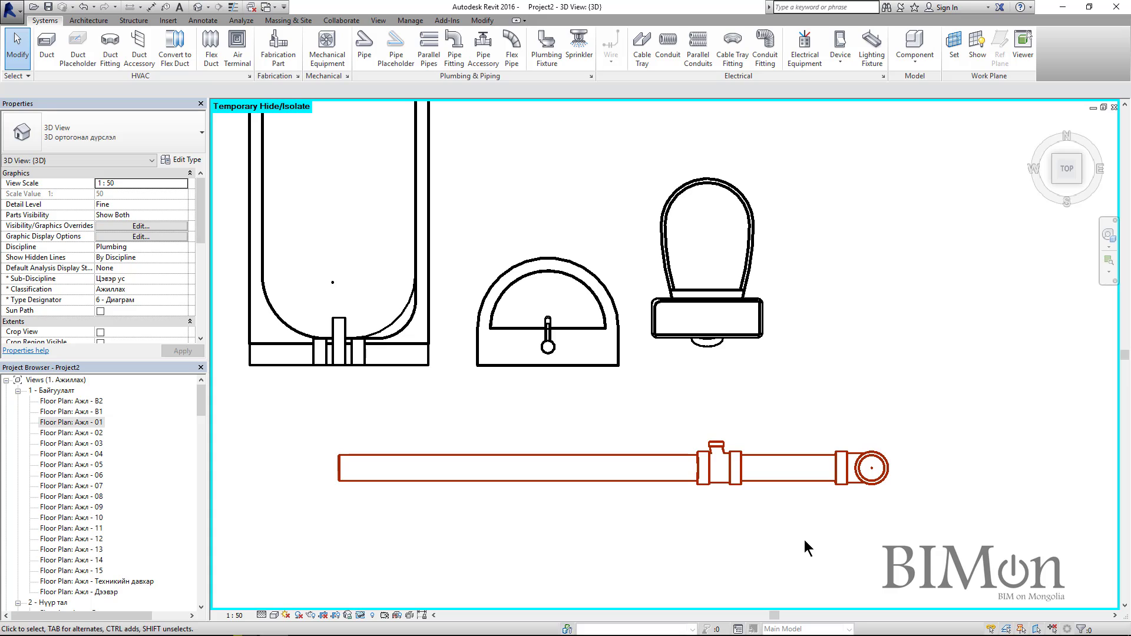
Connect the toilet's outlet to the branch tee's open outlet with a 100 mm flex pipe, type Дугуй уян хоолой
{"action": "left_click", "coordinate": [715, 337]}
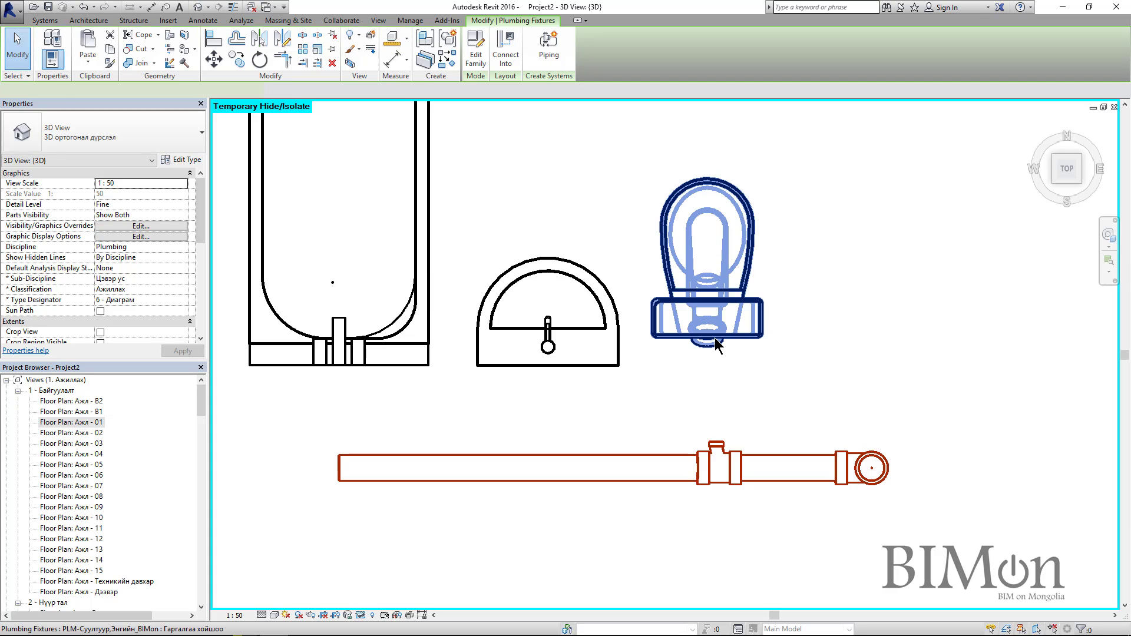
{"action": "right_click", "coordinate": [709, 410]}
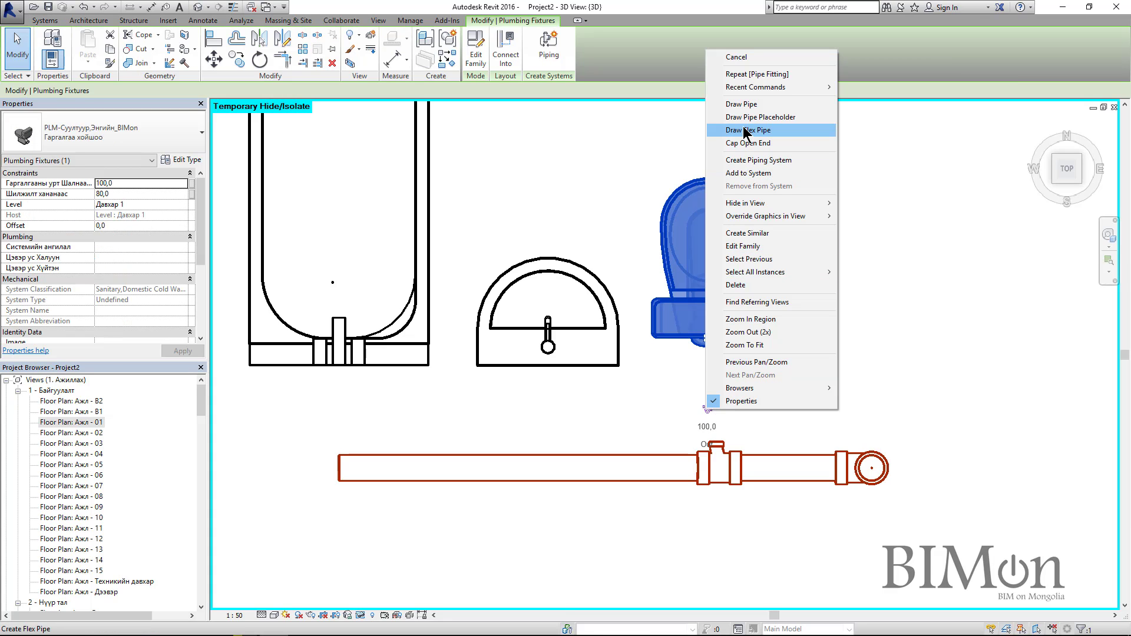
{"action": "left_click", "coordinate": [746, 136]}
{"action": "left_click", "coordinate": [717, 446]}
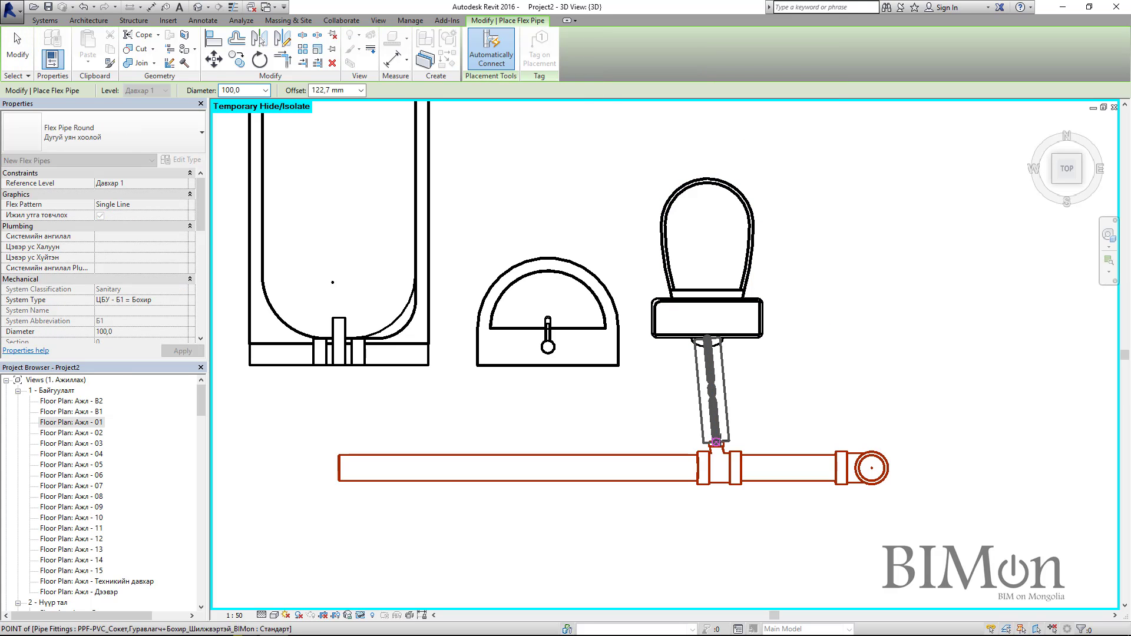
{"action": "key", "text": "Escape"}
Set the branch pipe upstream of the toilet tee to 50 mm diameter and shorten its free end to between the bathtub and washbasin
{"action": "left_click", "coordinate": [559, 456]}
{"action": "left_click", "coordinate": [151, 91]}
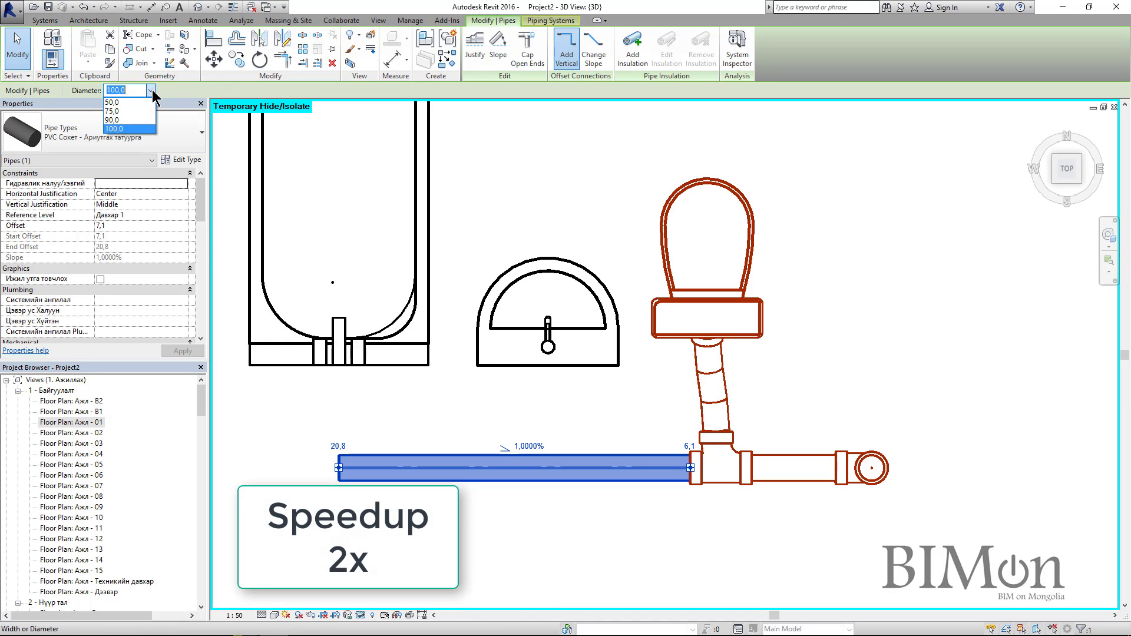
{"action": "left_click", "coordinate": [130, 111]}
{"action": "left_click_drag", "start_coordinate": [339, 468], "coordinate": [430, 467]}
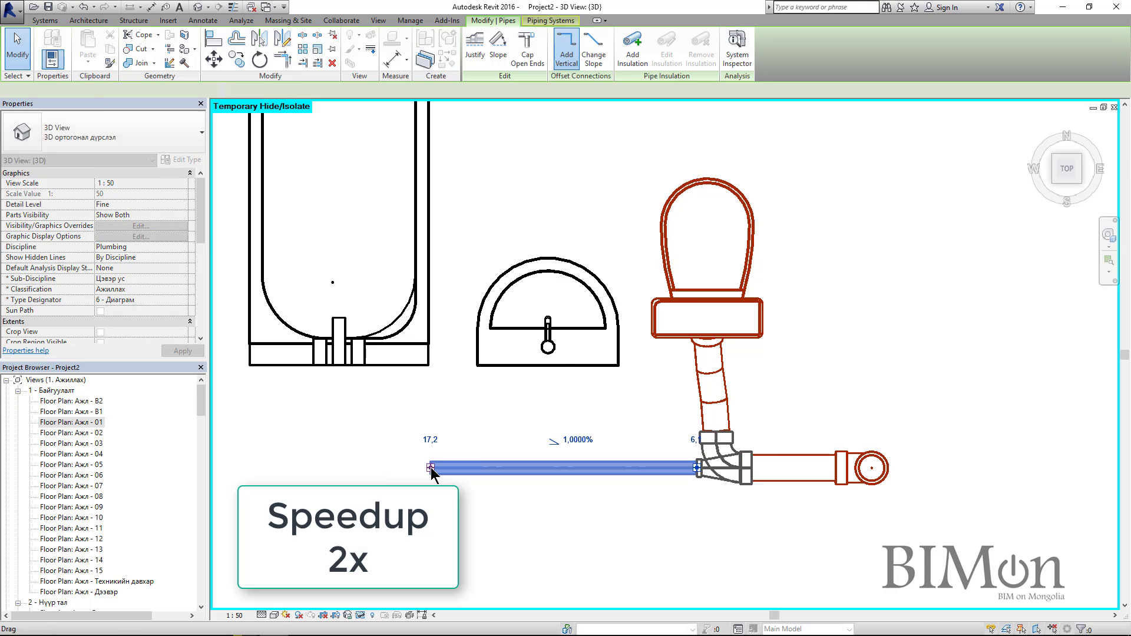
Draw a 50 mm pipe sloping up 1.0000% from the branch's free end to the bathtub's drain connector
{"action": "right_click", "coordinate": [431, 466]}
{"action": "left_click", "coordinate": [467, 205]}
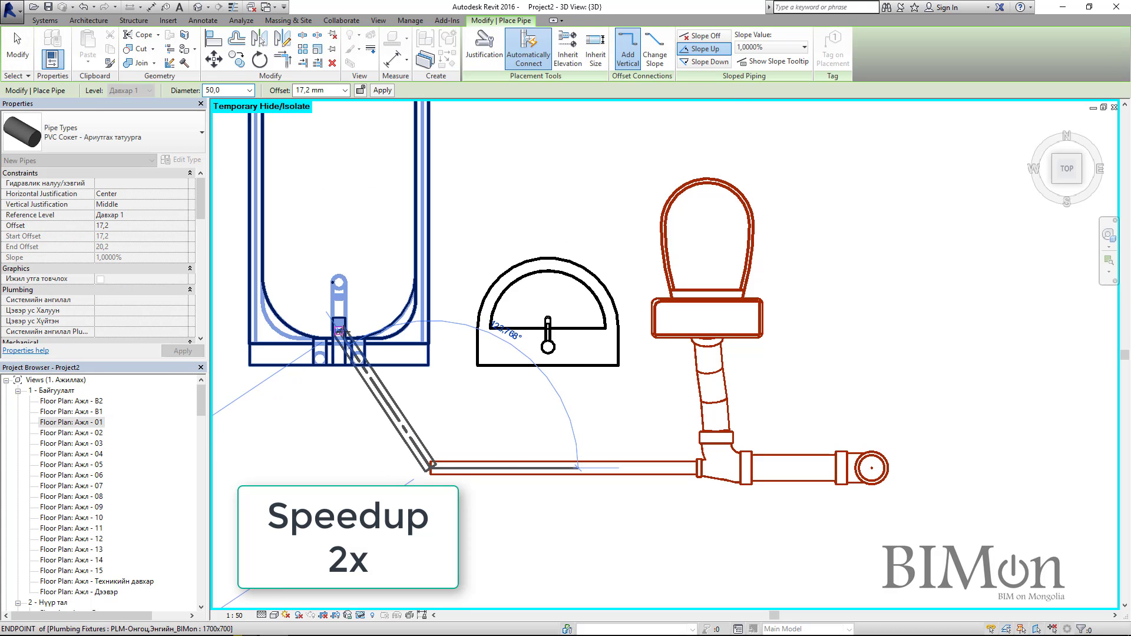
{"action": "key", "text": "Escape"}
{"action": "key", "text": "Escape"}
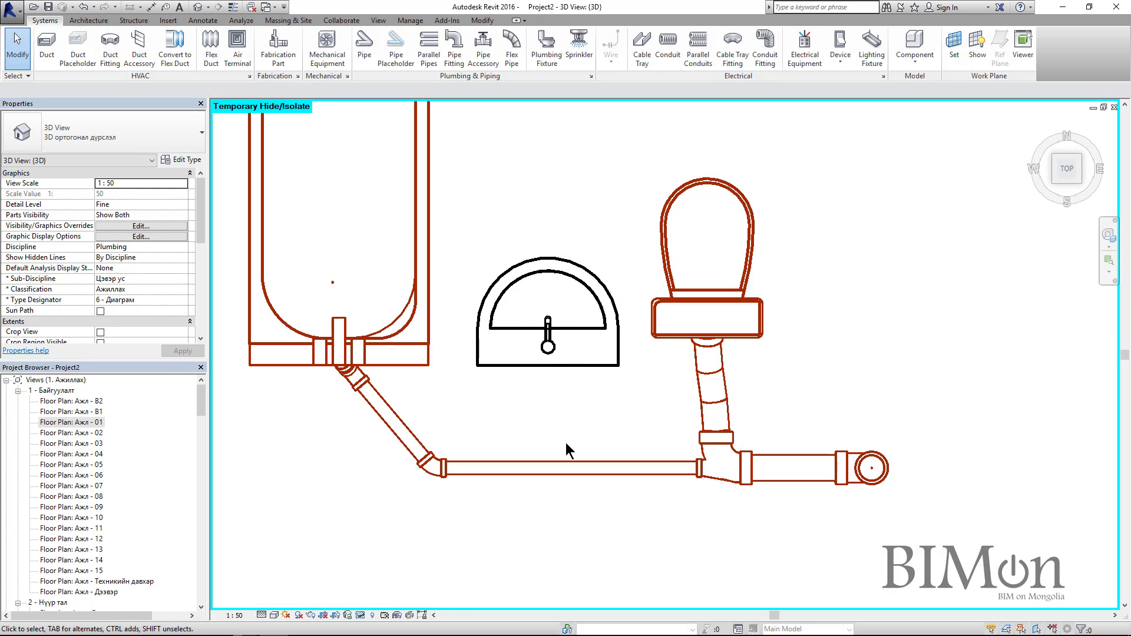
Connect the washbasin's 50 mm sanitary connector into the horizontal branch pipe and check the result in an isometric view
{"action": "left_click", "coordinate": [577, 366]}
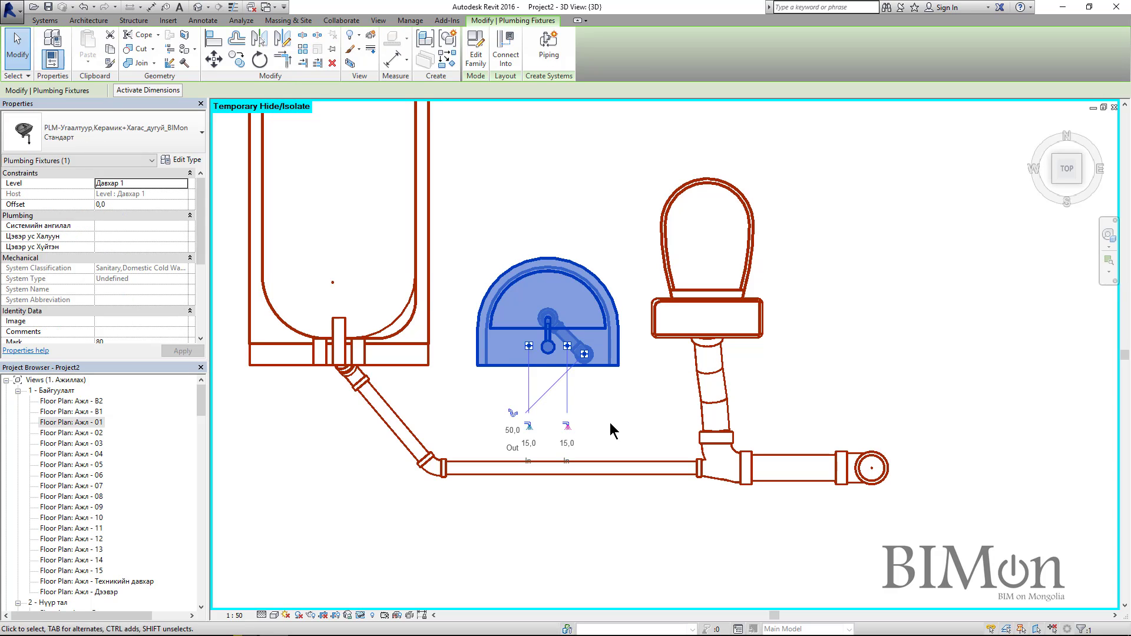
{"action": "key", "text": "q"}
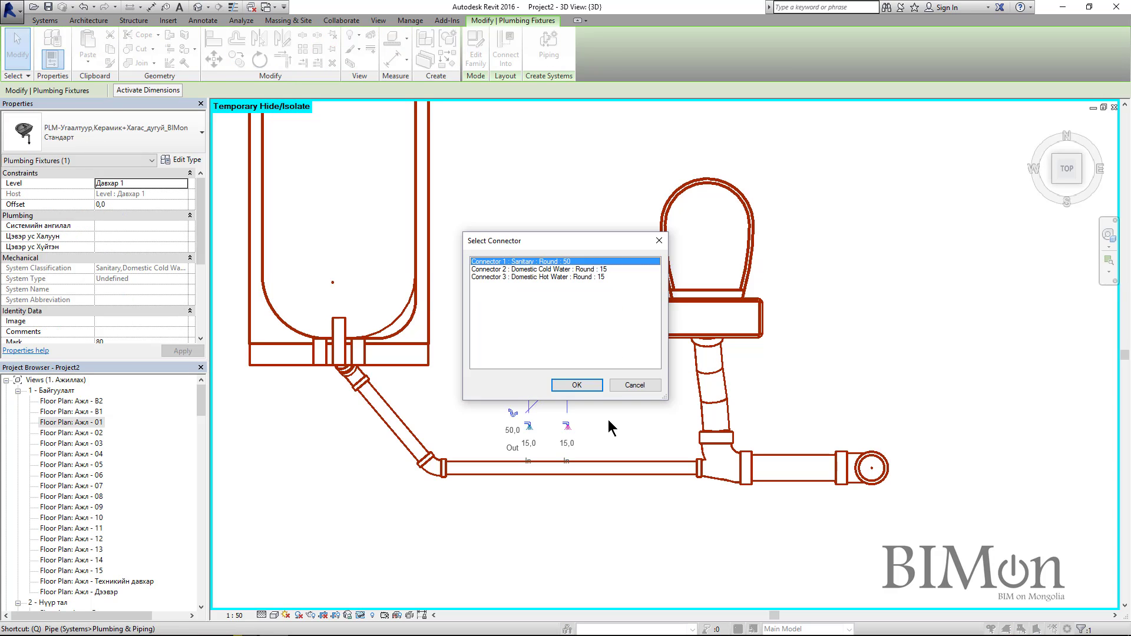
{"action": "left_click", "coordinate": [577, 385]}
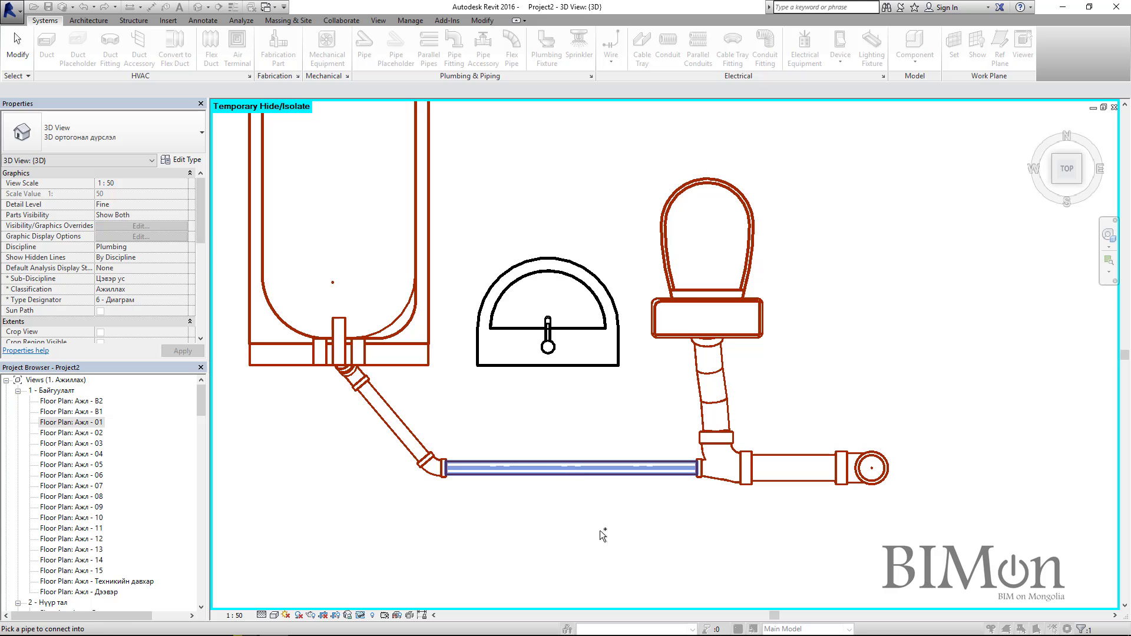
{"action": "left_click_drag", "start_coordinate": [1068, 171], "coordinate": [1036, 195]}
{"action": "scroll", "coordinate": [673, 498], "scroll_direction": "up", "scroll_amount": 8}
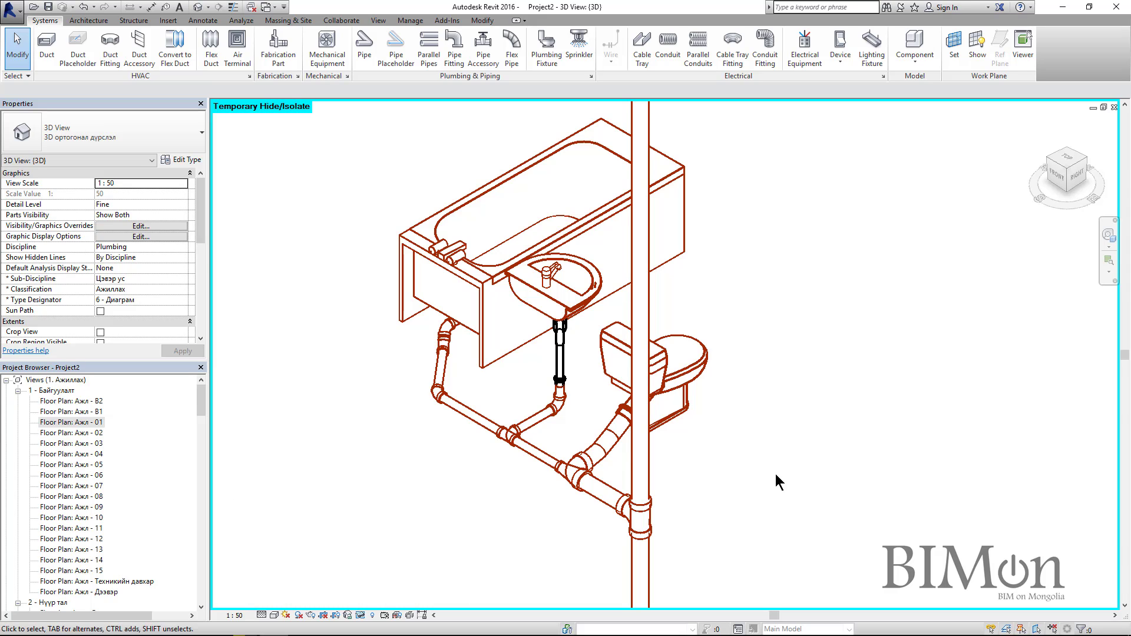
Create a cold water system of type ЦБУ - У1 = Цэвэр ус from the toilet and add the other fixtures to it
{"action": "left_click", "coordinate": [693, 369]}
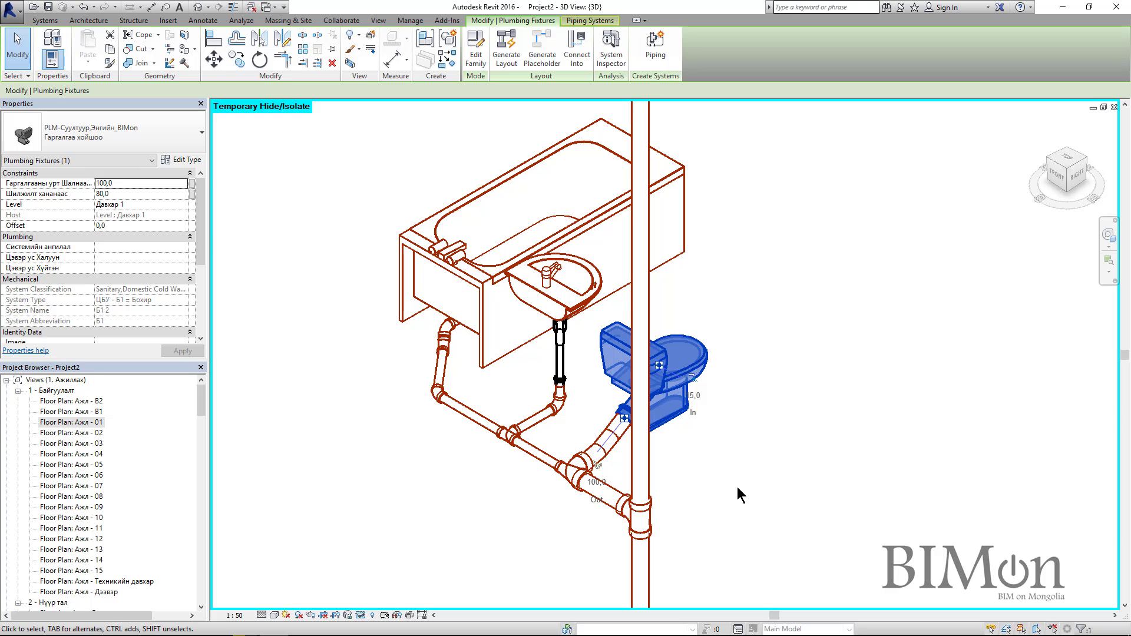
{"action": "key", "text": "p"}
{"action": "key", "text": "s"}
{"action": "left_click", "coordinate": [576, 353]}
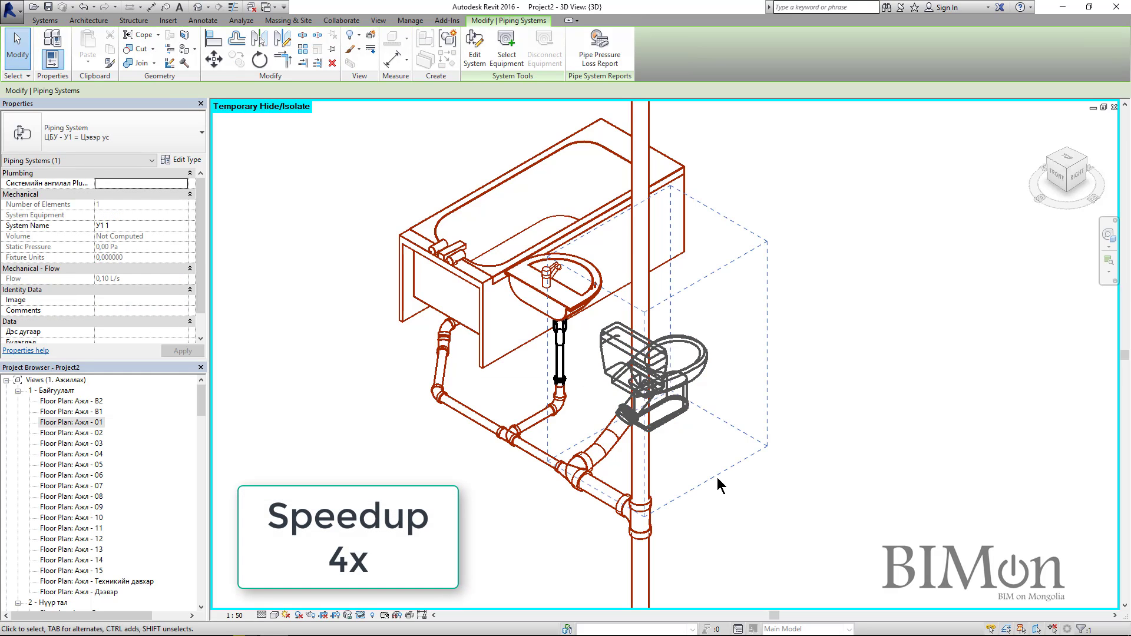
{"action": "left_click", "coordinate": [475, 50]}
{"action": "left_click", "coordinate": [581, 302]}
{"action": "left_click", "coordinate": [228, 50]}
Create a domestic hot water system from the washbasin and add the bathtub to it
{"action": "left_click", "coordinate": [579, 304]}
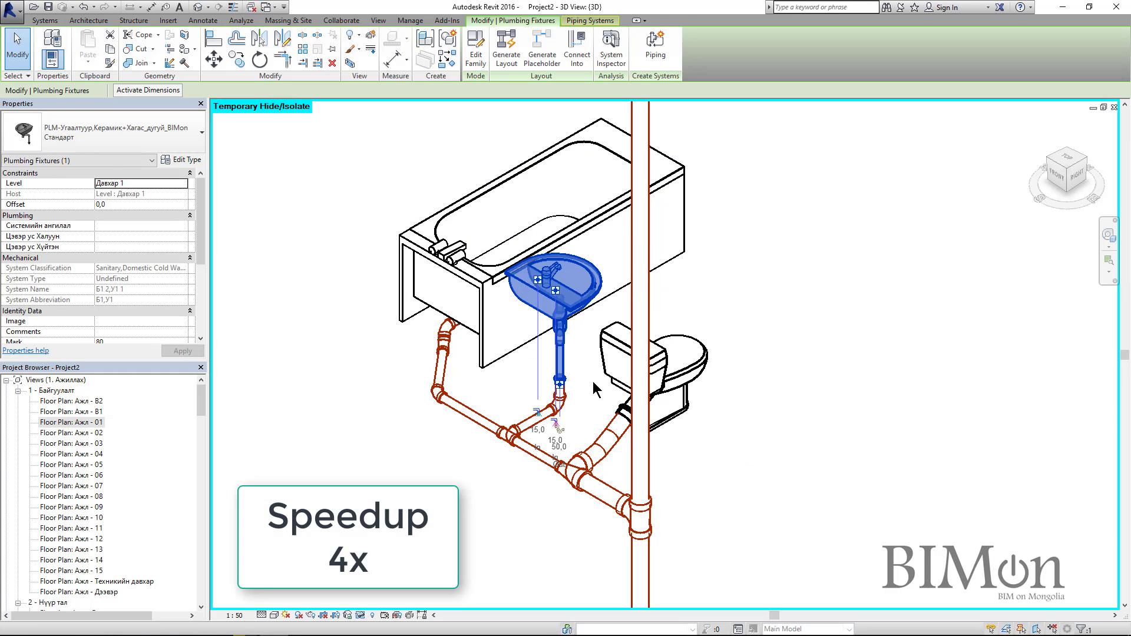
{"action": "key", "text": "p"}
{"action": "key", "text": "s"}
{"action": "left_click", "coordinate": [576, 352]}
{"action": "key", "text": "e"}
{"action": "key", "text": "s"}
{"action": "left_click", "coordinate": [494, 303]}
{"action": "key", "text": "f"}
{"action": "key", "text": "s"}
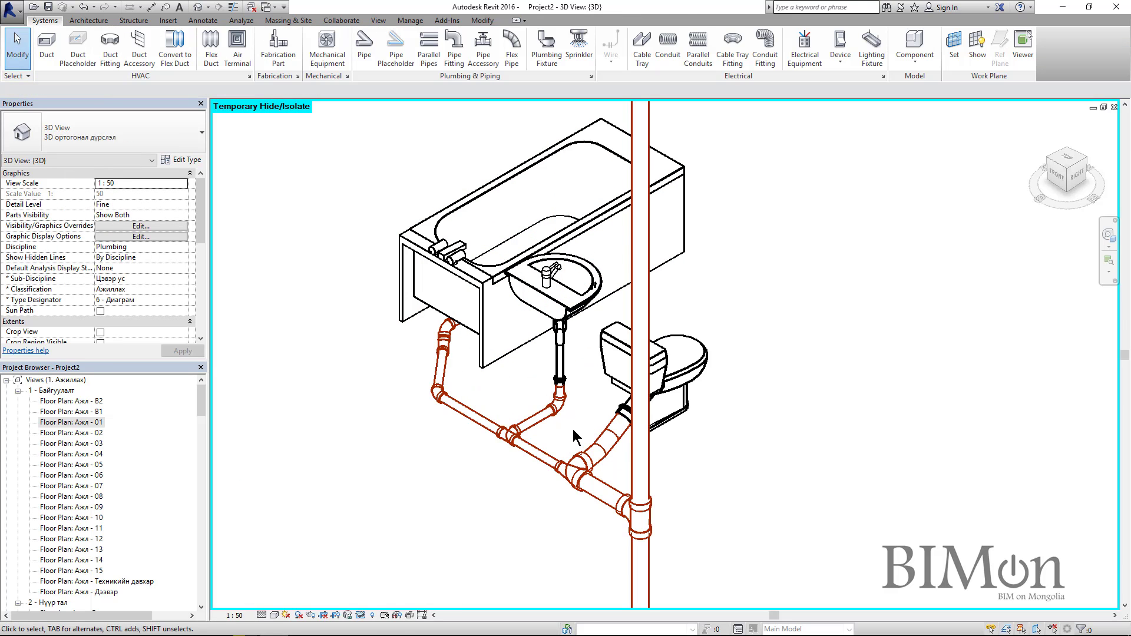
Generate the Д3 1 hot water layout with the Perimeter solution, inset -150, moving the layout line under the washbasin closer to the bathtub
{"action": "left_click", "coordinate": [560, 300]}
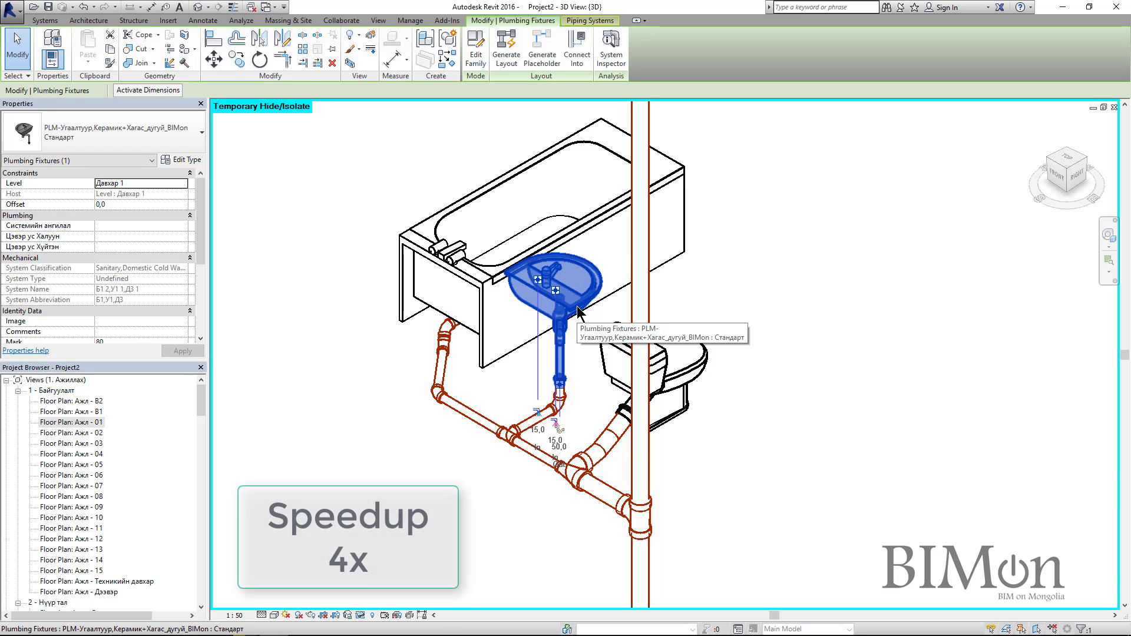
{"action": "left_click", "coordinate": [504, 65]}
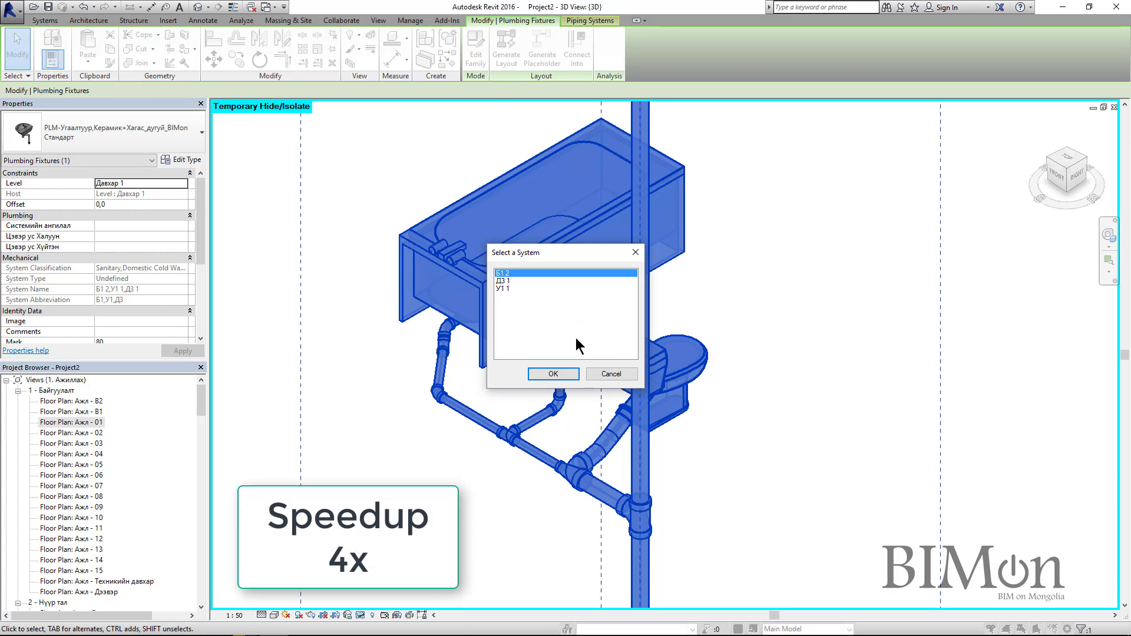
{"action": "left_click", "coordinate": [507, 281]}
{"action": "left_click", "coordinate": [552, 374]}
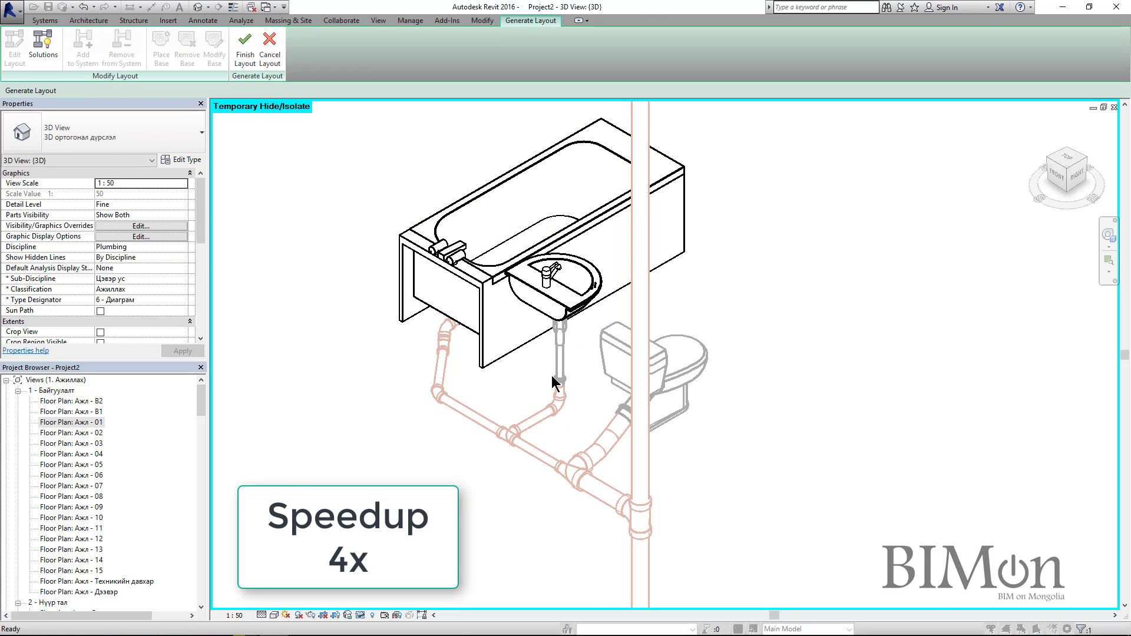
{"action": "left_click", "coordinate": [159, 91]}
{"action": "left_click", "coordinate": [144, 111]}
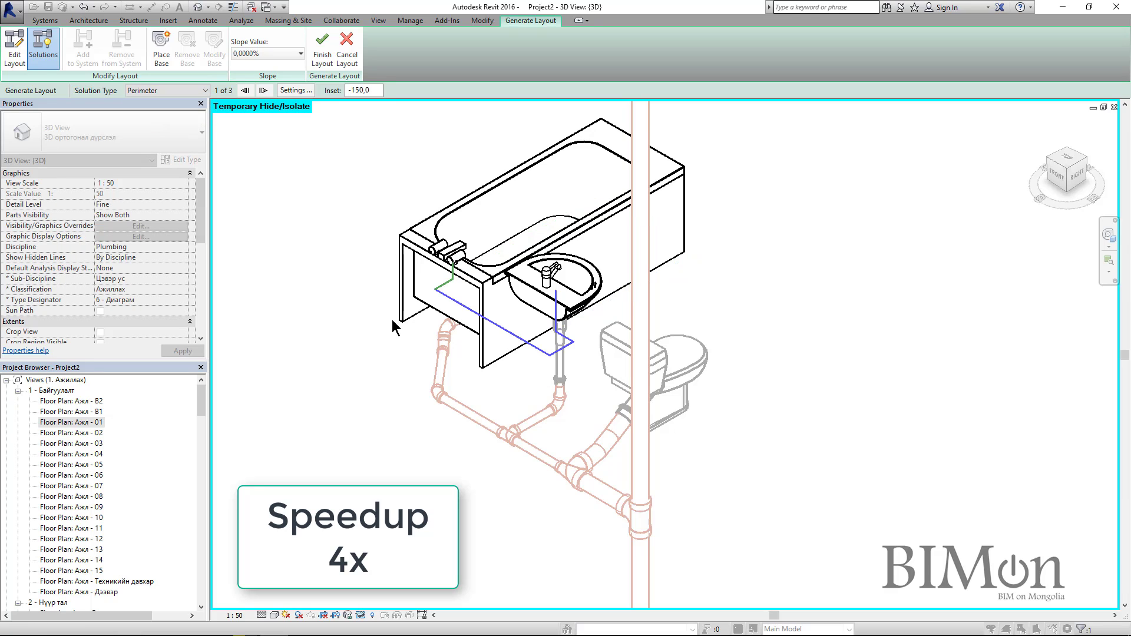
{"action": "left_click", "coordinate": [14, 50]}
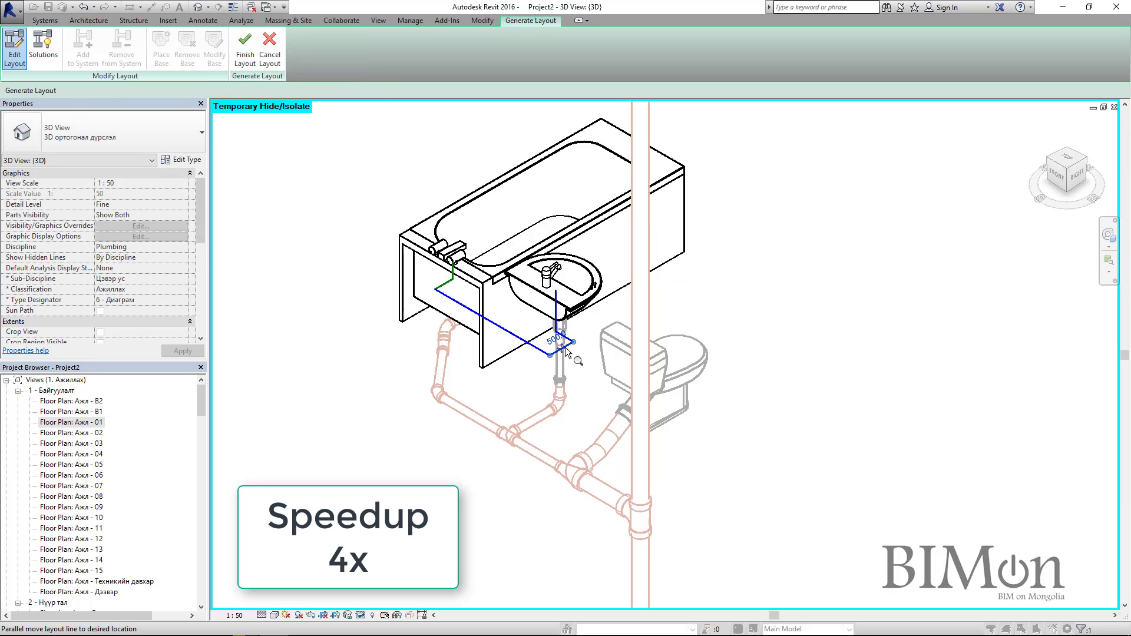
{"action": "left_click_drag", "start_coordinate": [564, 347], "coordinate": [550, 338]}
{"action": "key", "text": "f"}
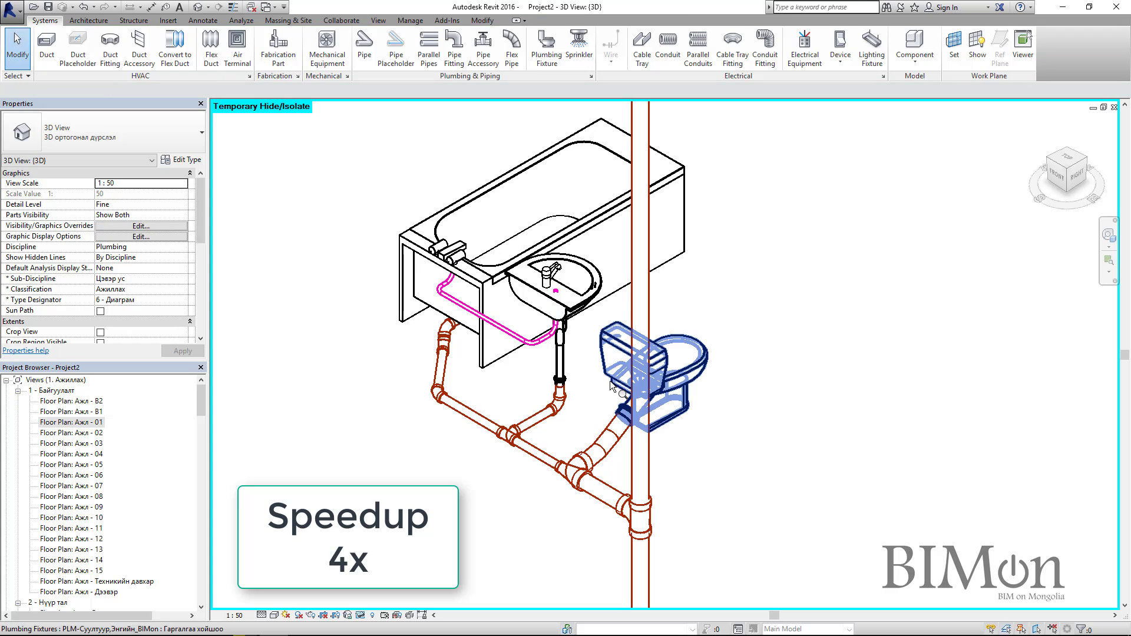
Generate the cold water pipe layout for the bathtub, washbasin and toilet with the Perimeter solution and a 300 inset
{"action": "left_click", "coordinate": [584, 302]}
{"action": "left_click", "coordinate": [506, 50]}
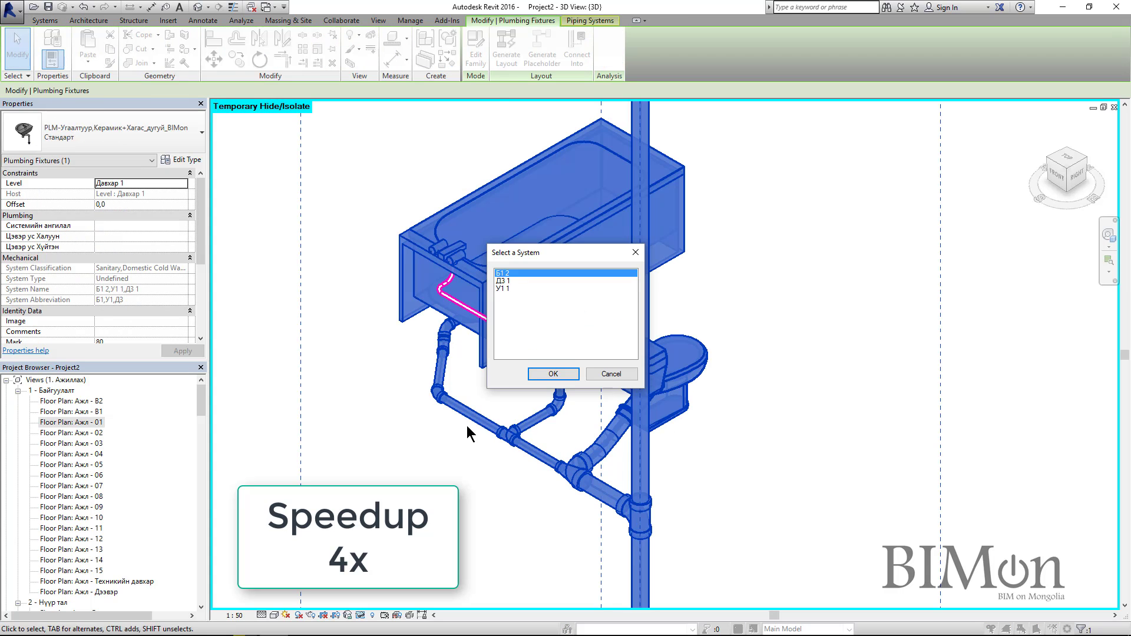
{"action": "left_click", "coordinate": [548, 375]}
{"action": "left_click", "coordinate": [151, 90]}
{"action": "left_click", "coordinate": [146, 111]}
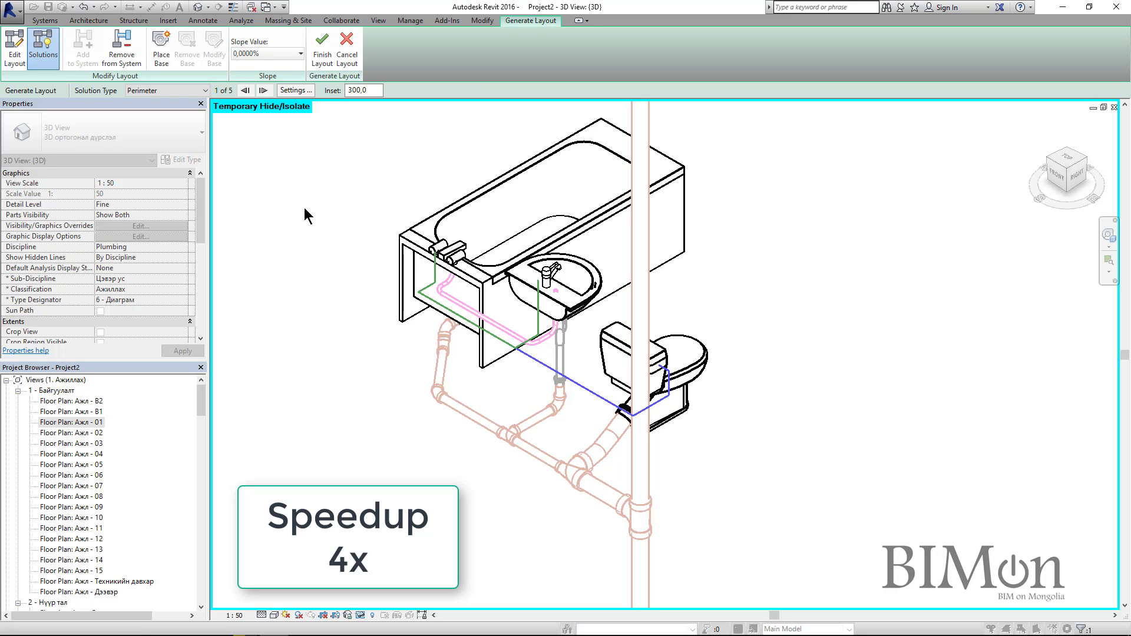
{"action": "key", "text": "f"}
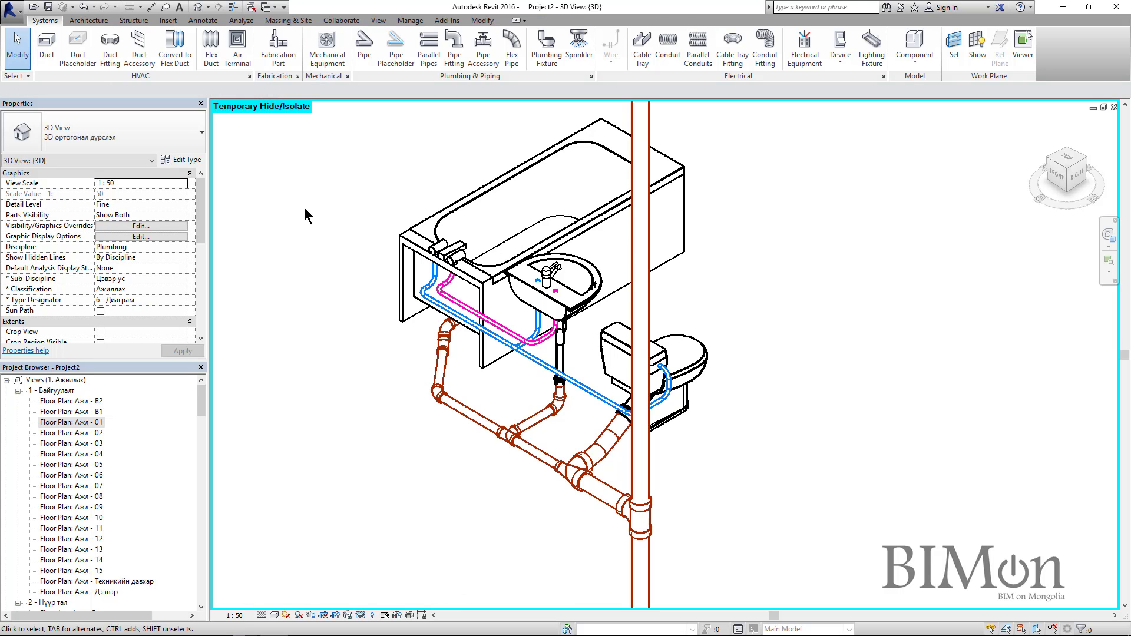
Convert the hot water elbow under the washbasin to a tee and draw a 15 mm pipe from it toward the riser, parallel to the cold pipe
{"action": "scroll", "coordinate": [533, 343], "scroll_direction": "up", "scroll_amount": 3}
{"action": "left_click", "coordinate": [530, 336]}
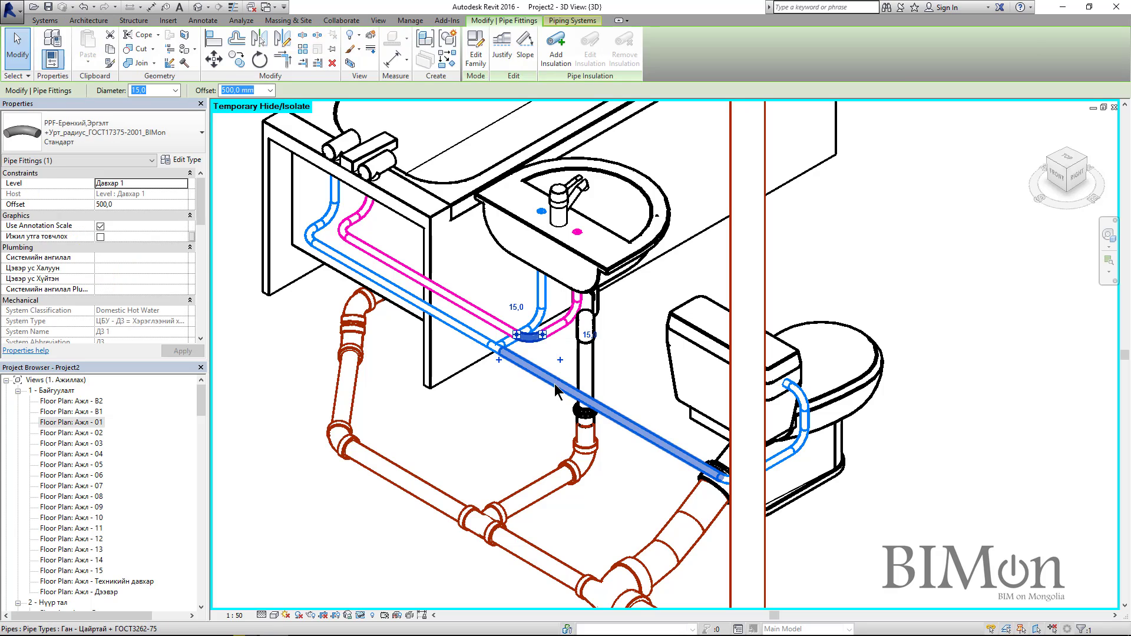
{"action": "key", "text": "Escape"}
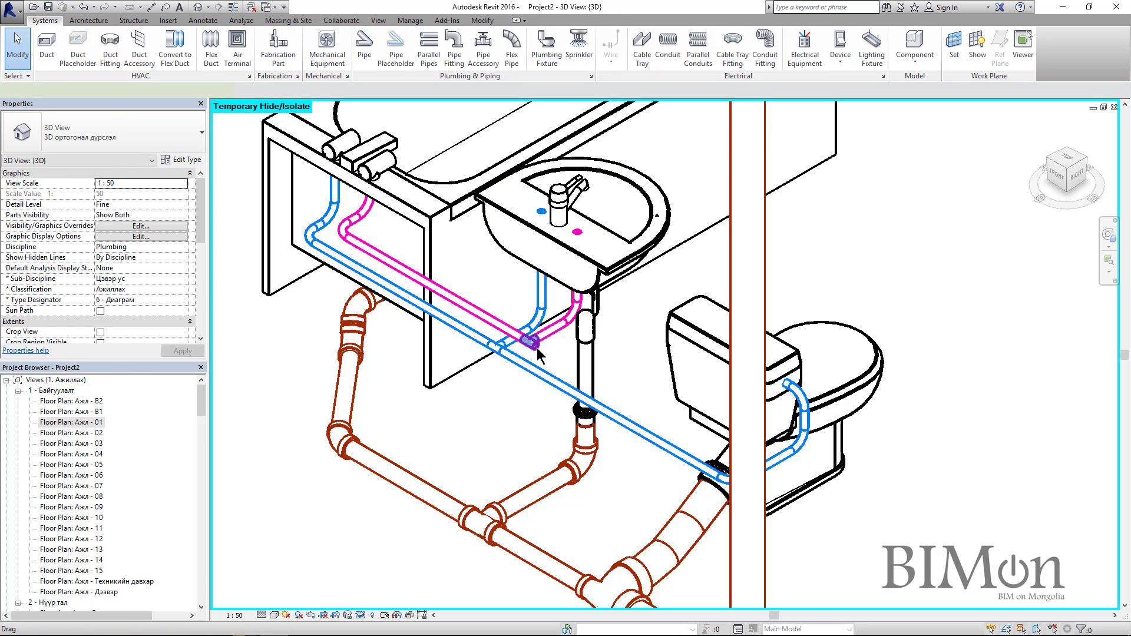
{"action": "right_click", "coordinate": [536, 347]}
{"action": "left_click", "coordinate": [583, 115]}
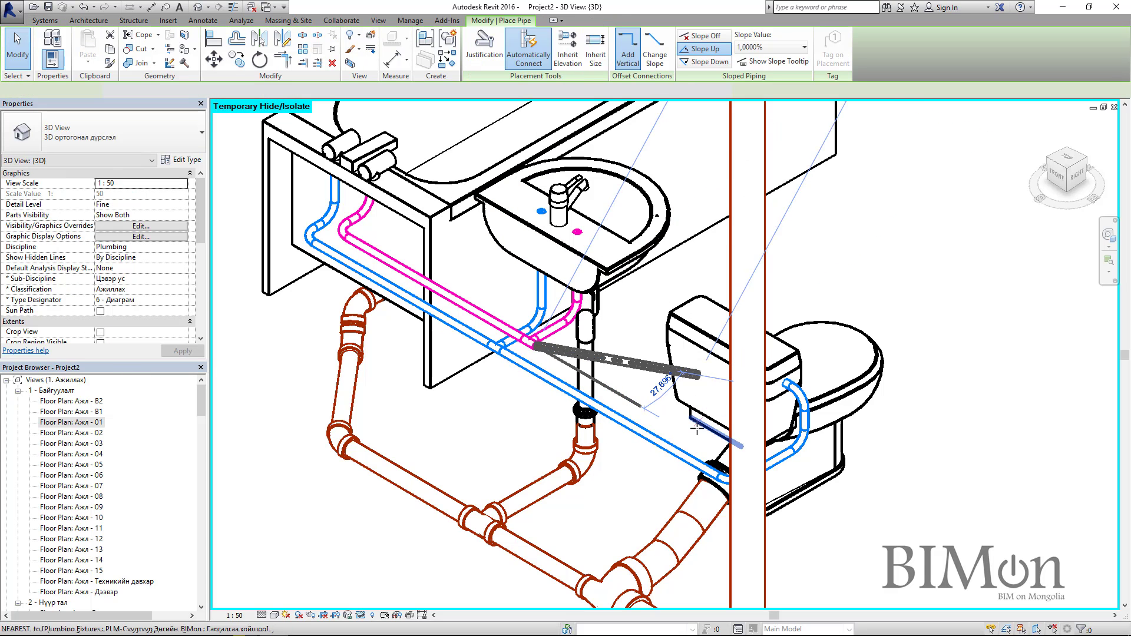
{"action": "left_click", "coordinate": [707, 445]}
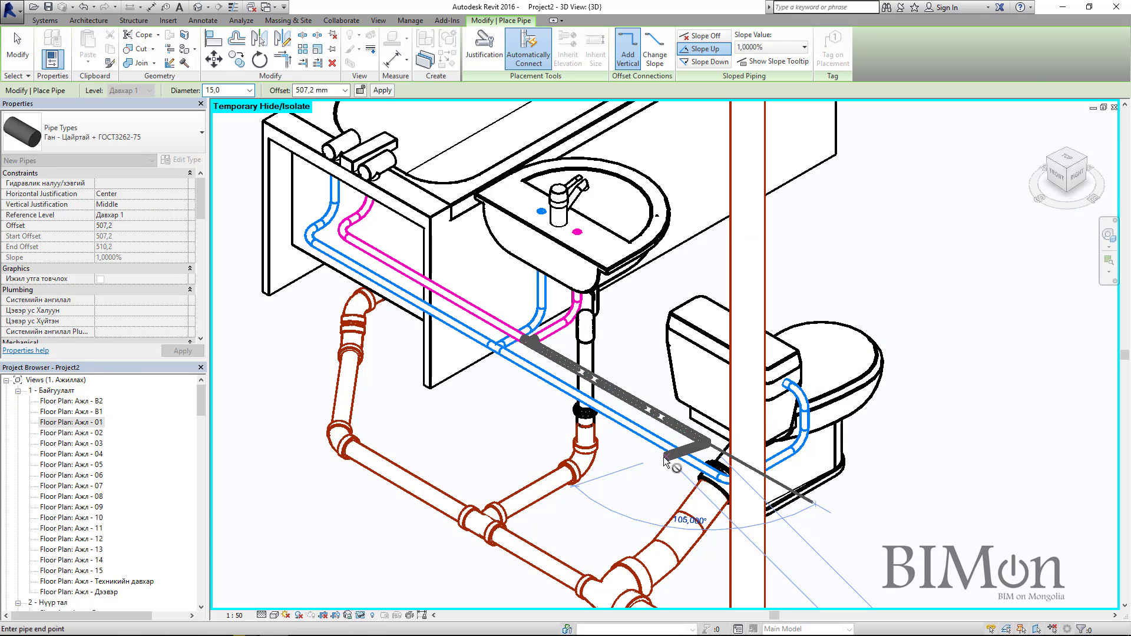
{"action": "key", "text": "Escape"}
{"action": "key", "text": "Escape"}
Group all the bathroom's fixtures, pipes and fittings, without the riser pipes, into one model group
{"action": "scroll", "coordinate": [647, 487], "scroll_direction": "down", "scroll_amount": 5}
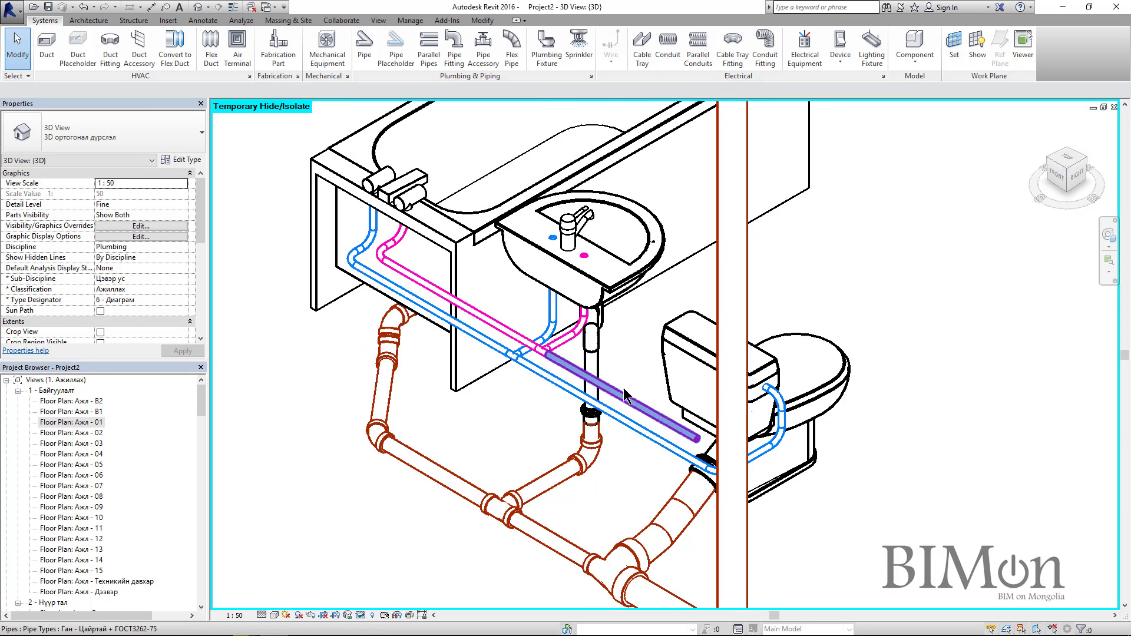
{"action": "left_click_drag", "start_coordinate": [459, 214], "coordinate": [764, 521]}
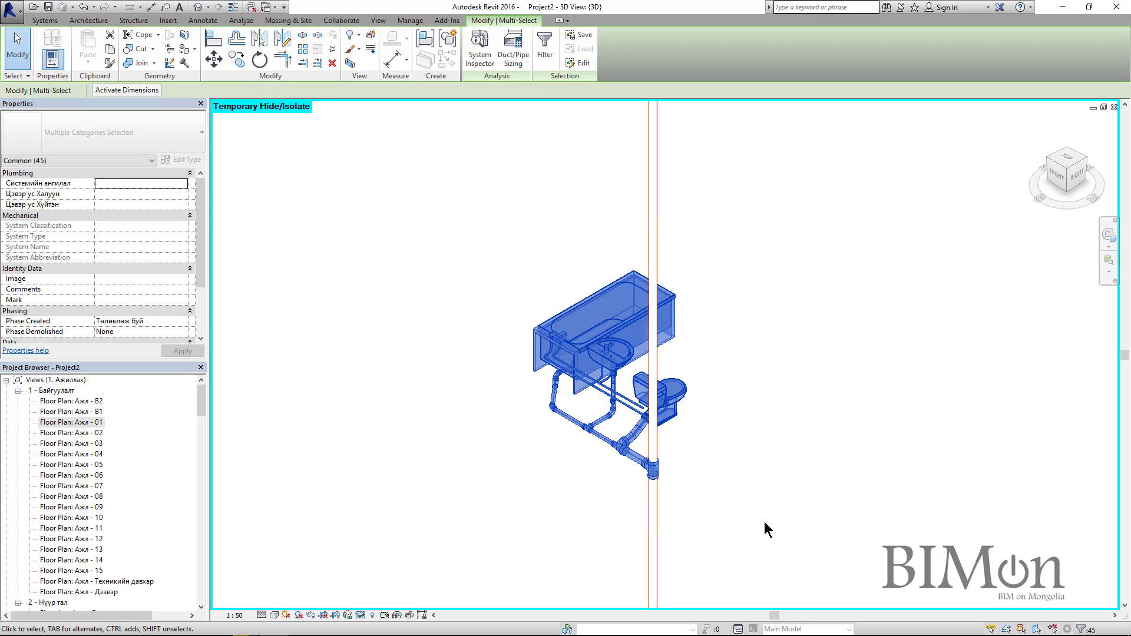
{"action": "key", "text": "g"}
{"action": "key", "text": "p"}
{"action": "left_click", "coordinate": [535, 440]}
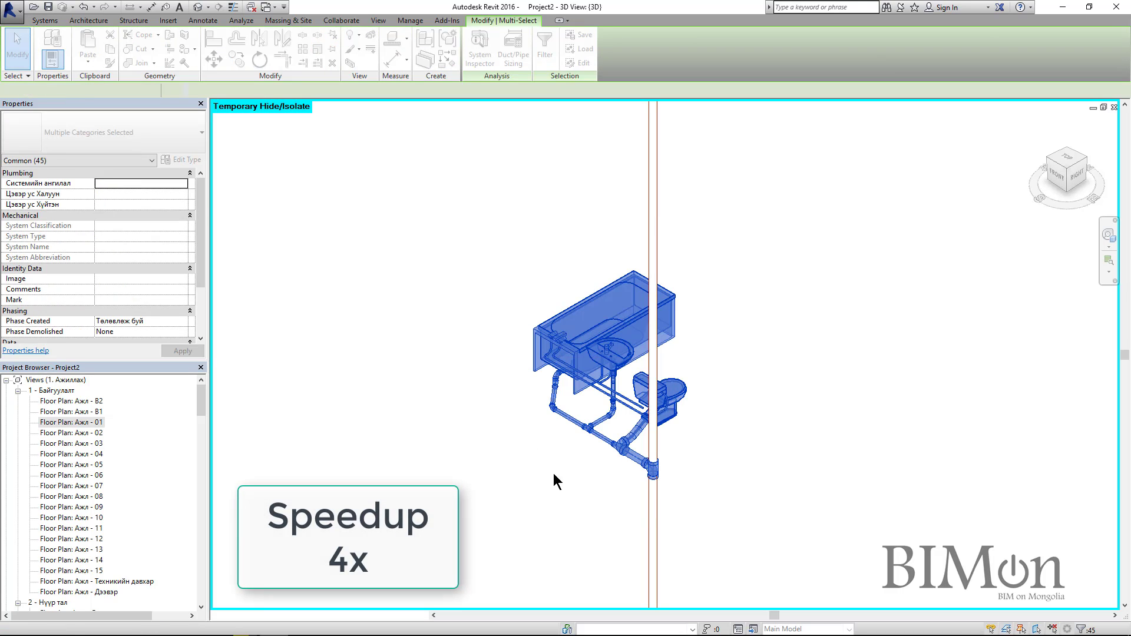
Copy the bathroom group and paste it aligned to four more levels, up to Давхар 5
{"action": "key", "text": "ctrl+c"}
{"action": "key", "text": "p"}
{"action": "key", "text": "l"}
{"action": "left_click", "coordinate": [551, 321]}
{"action": "left_click", "coordinate": [553, 344], "text": "shift"}
{"action": "left_click", "coordinate": [586, 463]}
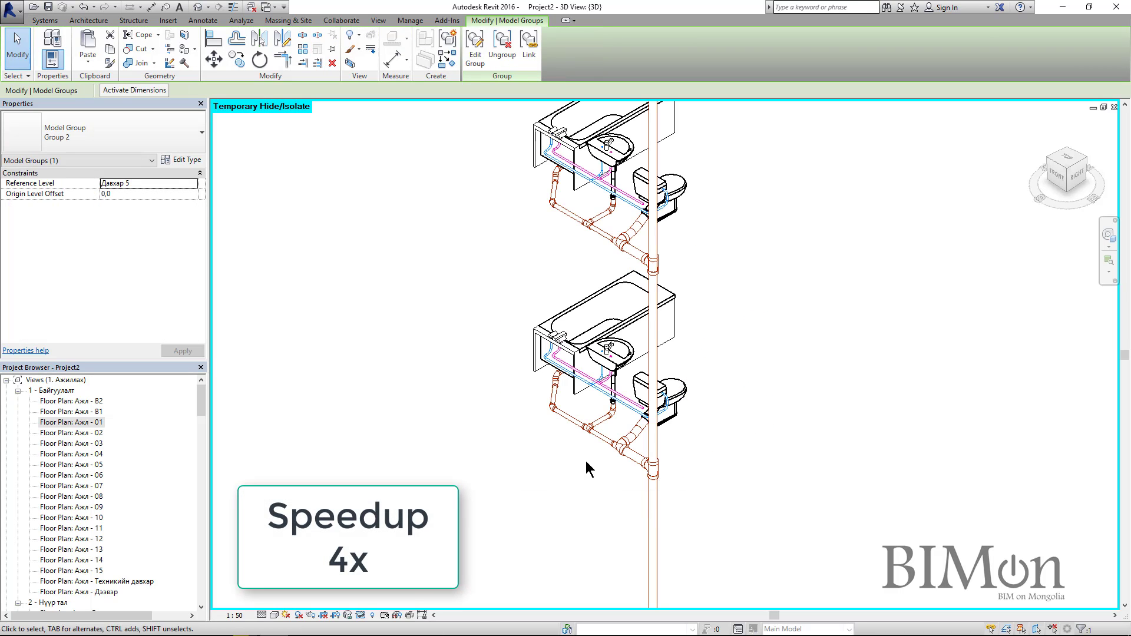
Extend the drainage riser's upper end to above the topmost bathroom group
{"action": "middle_click", "coordinate": [586, 462]}
{"action": "middle_click", "coordinate": [586, 463]}
{"action": "key", "text": "Escape"}
{"action": "left_click", "coordinate": [664, 228]}
{"action": "left_click_drag", "start_coordinate": [661, 223], "coordinate": [661, 129]}
{"action": "left_click", "coordinate": [793, 373]}
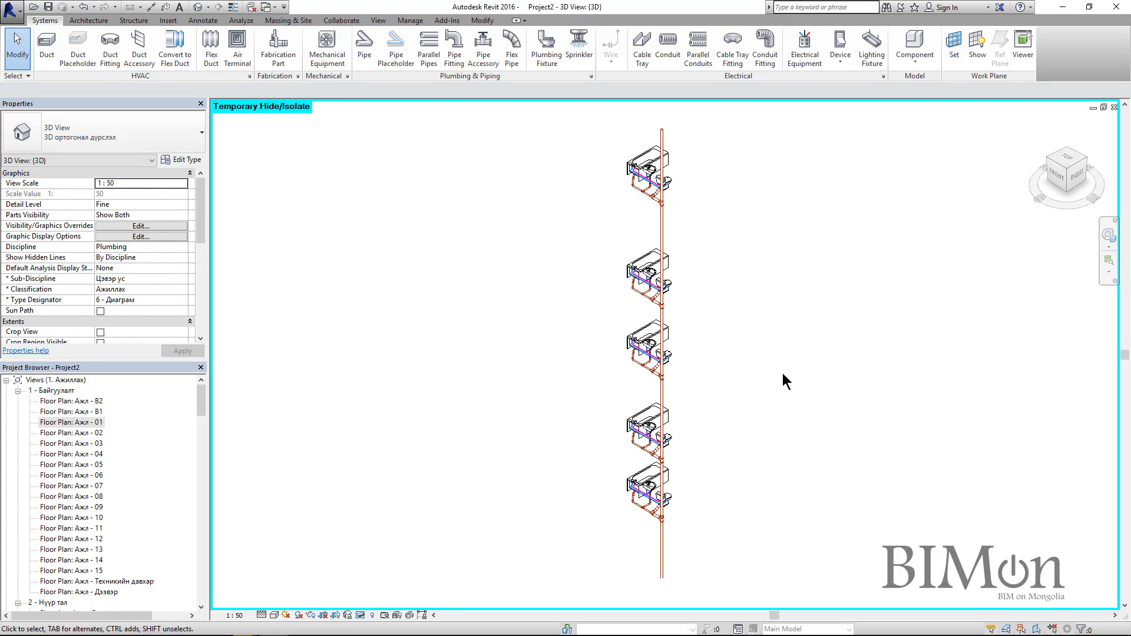
Change the Project Browser's view organization to 3. Ажлын зураг
{"action": "left_click", "coordinate": [69, 380]}
{"action": "left_click", "coordinate": [112, 141]}
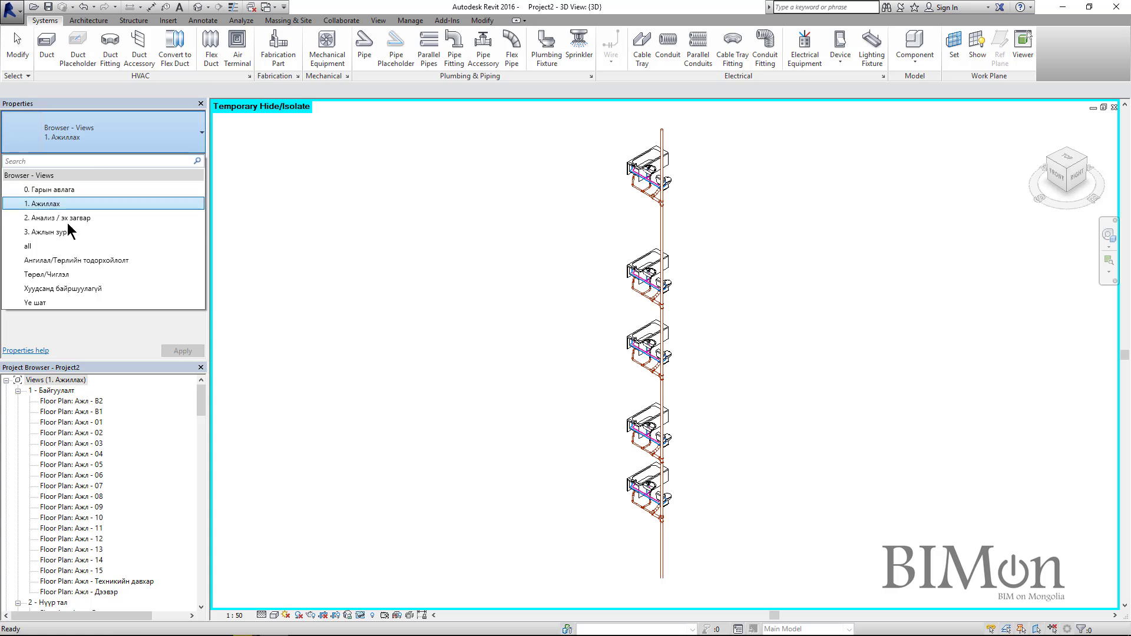
{"action": "left_click", "coordinate": [63, 233]}
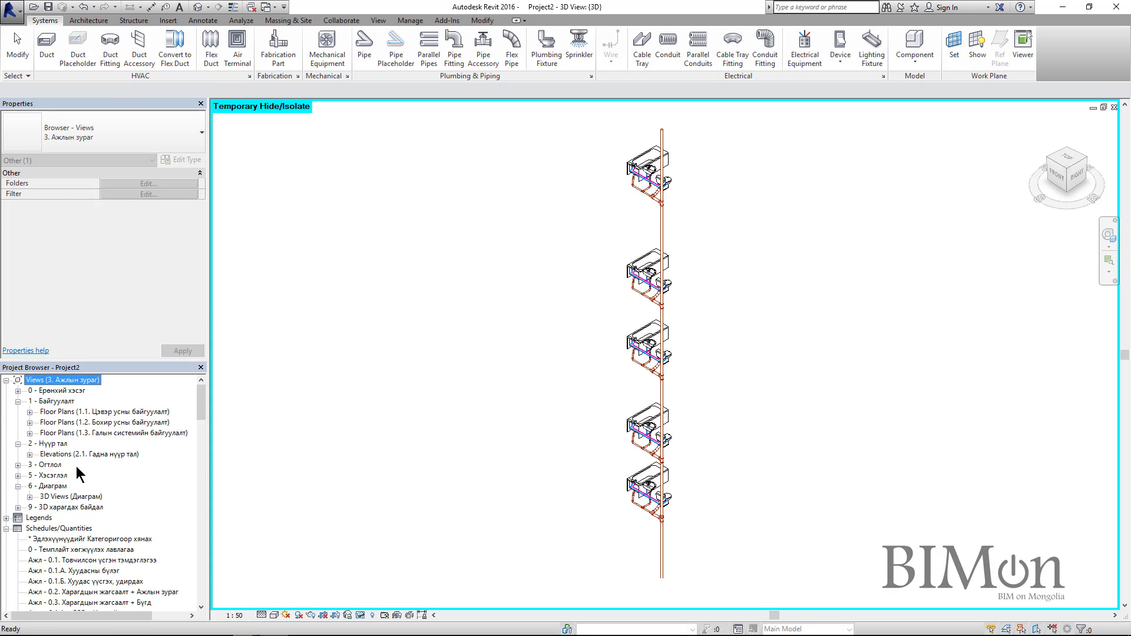
Open the 3D diagram views Тойм - Бохир + Бүгд and Тойм - Цэвэр ус + Бүгд to inspect the piping diagrams
{"action": "double_click", "coordinate": [70, 496]}
{"action": "double_click", "coordinate": [96, 507]}
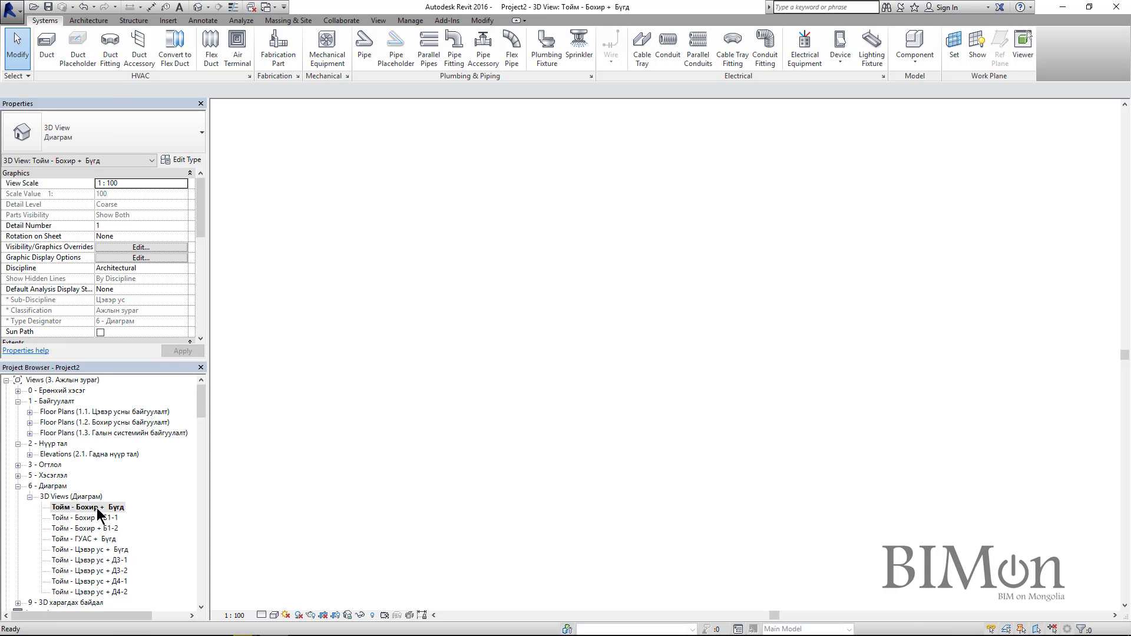
{"action": "double_click", "coordinate": [93, 553]}
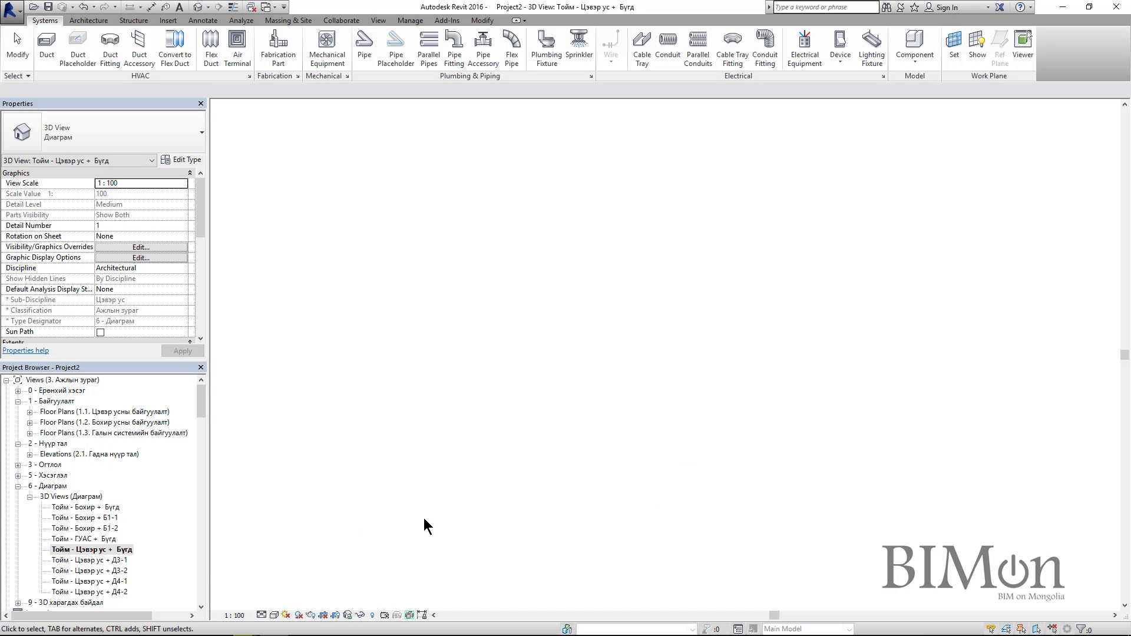
{"action": "scroll", "coordinate": [595, 518], "scroll_direction": "up", "scroll_amount": 2}
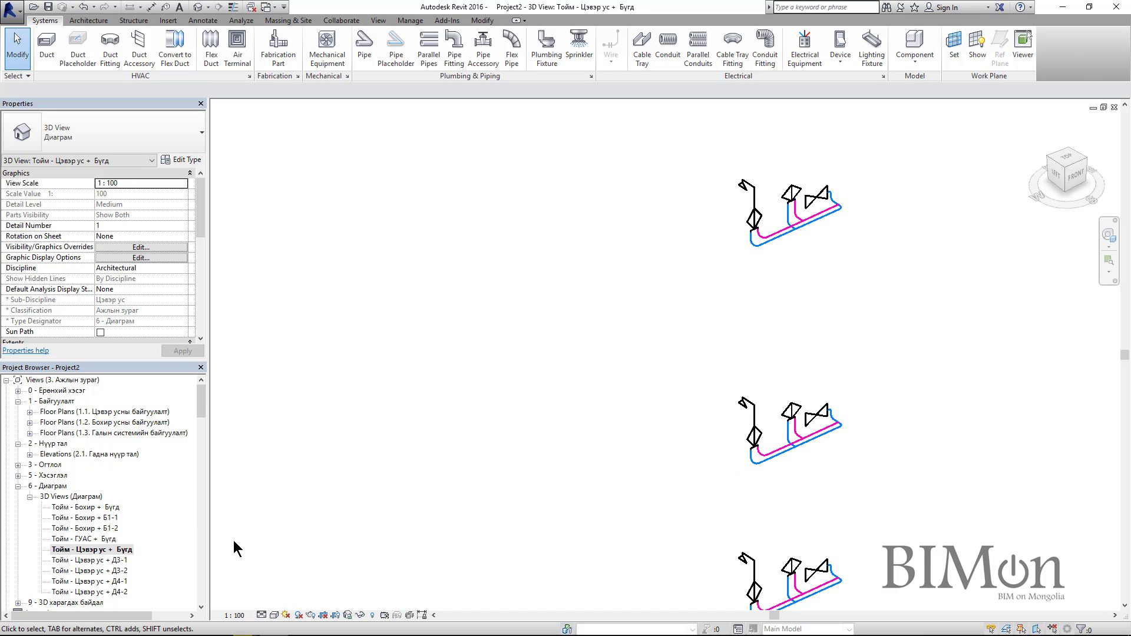
Open sheet ЦБУ601 - Материалын түүвэр and examine its clean water and wastewater material schedules
{"action": "left_click_drag", "start_coordinate": [201, 395], "coordinate": [201, 510]}
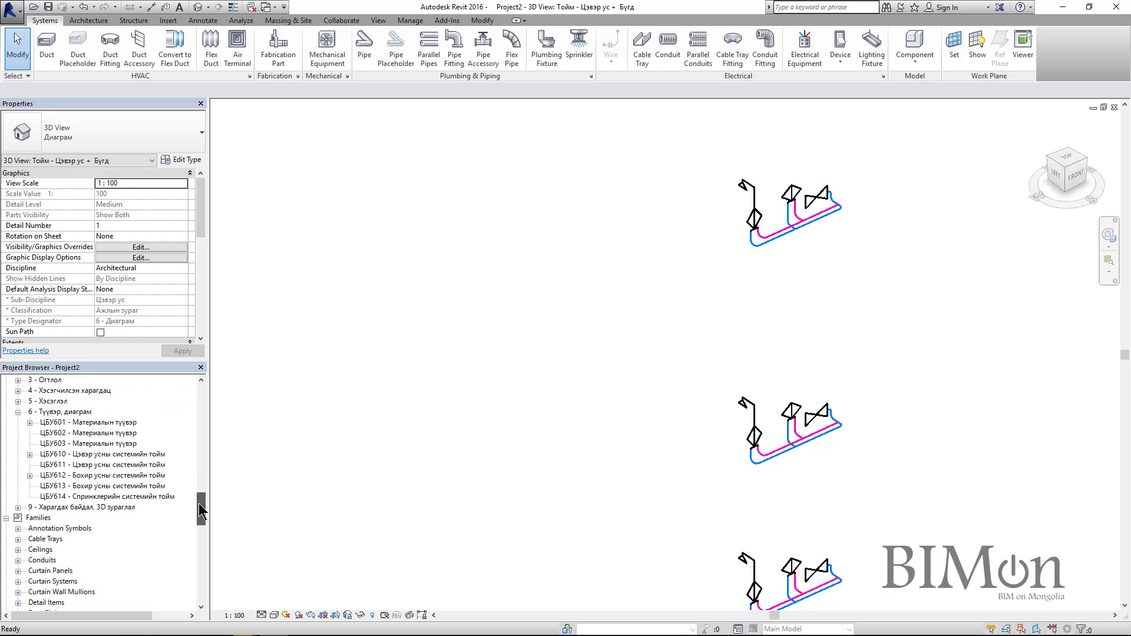
{"action": "double_click", "coordinate": [113, 423]}
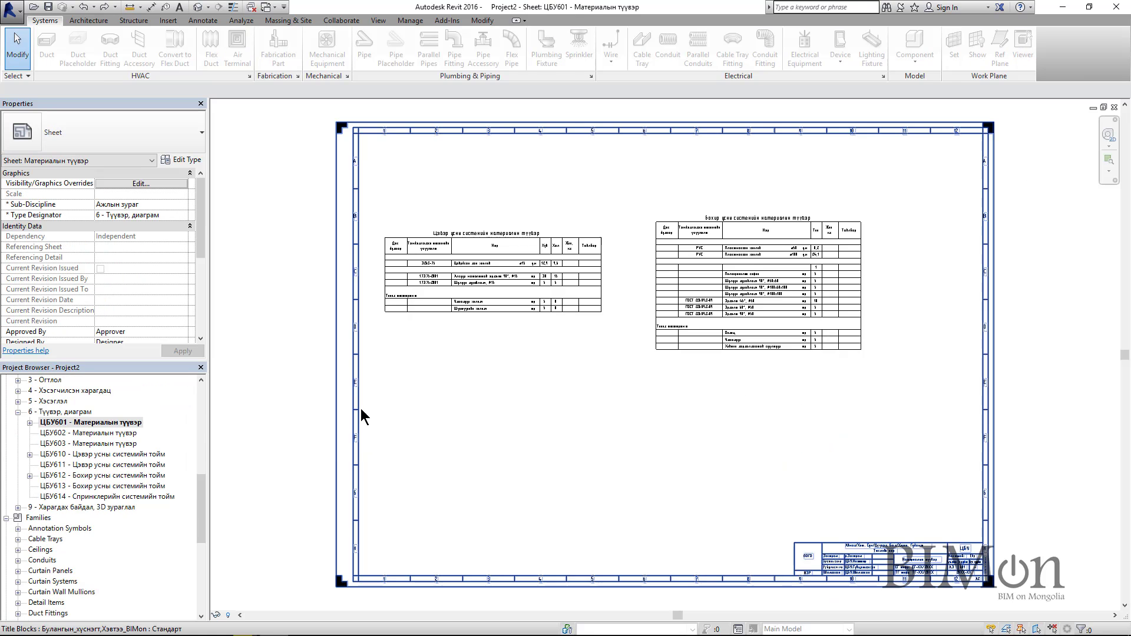
{"action": "scroll", "coordinate": [361, 417], "scroll_direction": "up", "scroll_amount": 3}
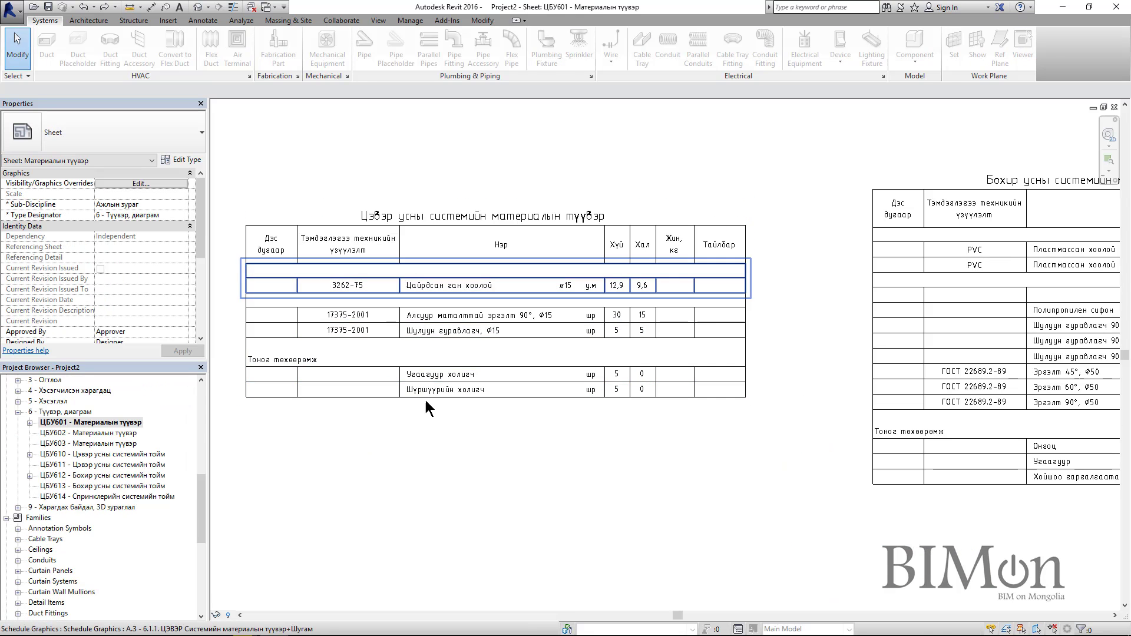
{"action": "middle_click_drag", "start_coordinate": [916, 446], "coordinate": [593, 432]}
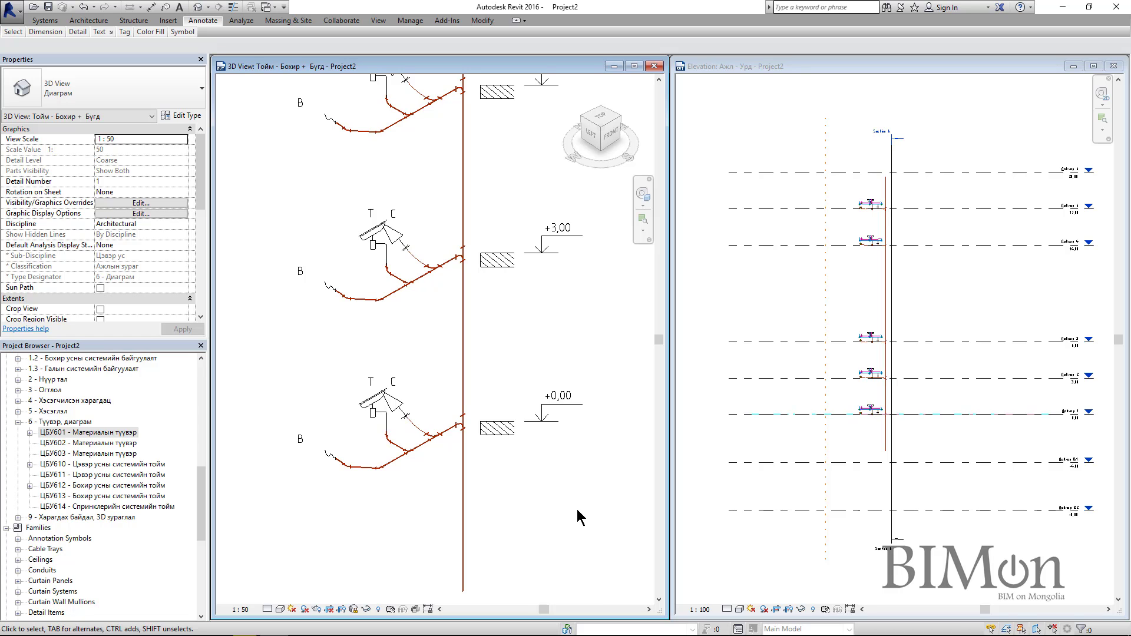
Tag the lowest riser pipe and one branch pipe on each of the two lowest floors with Фонт шахсан = Тайлбар + ØДиаметр + L Урт + i Налуу, without leaders
{"action": "left_click", "coordinate": [463, 509]}
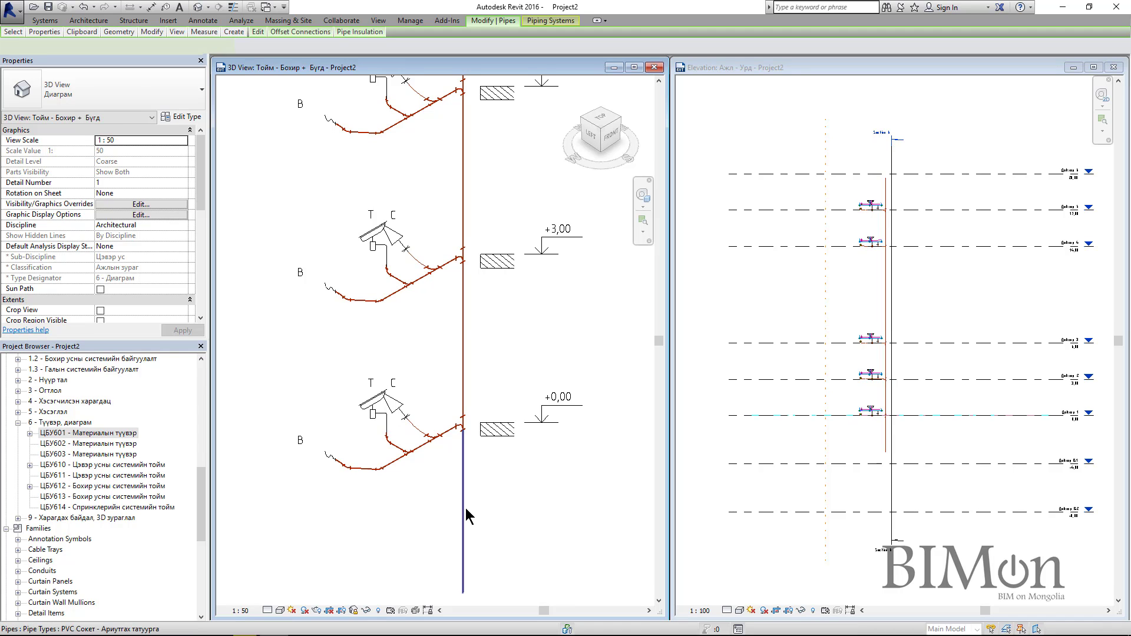
{"action": "left_click", "coordinate": [395, 460], "text": "ctrl"}
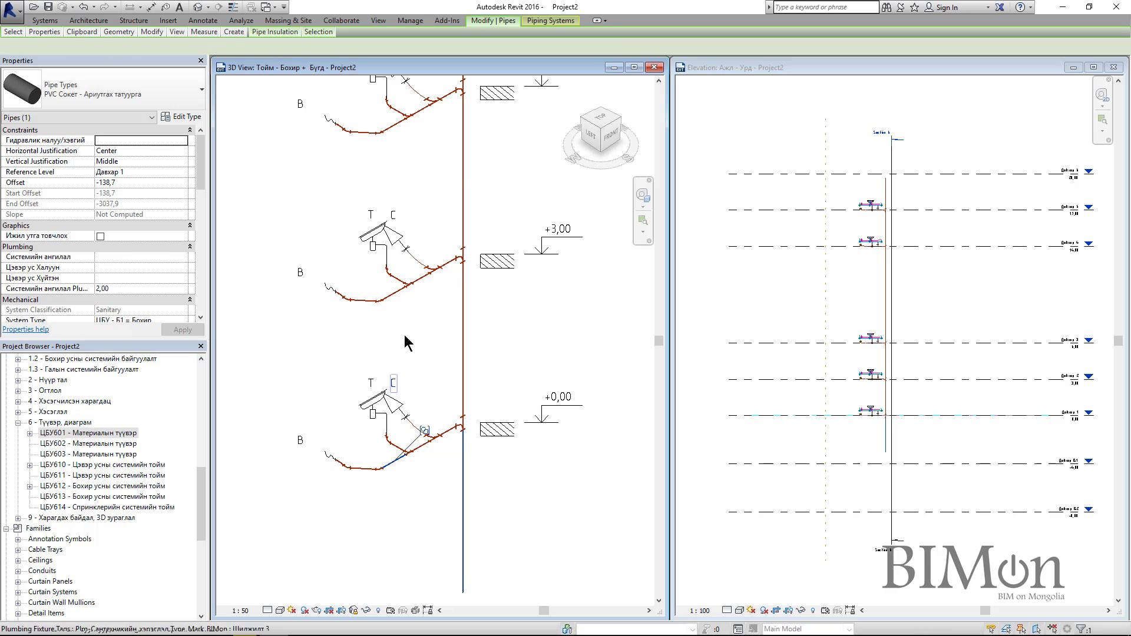
{"action": "left_click", "coordinate": [395, 293], "text": "ctrl"}
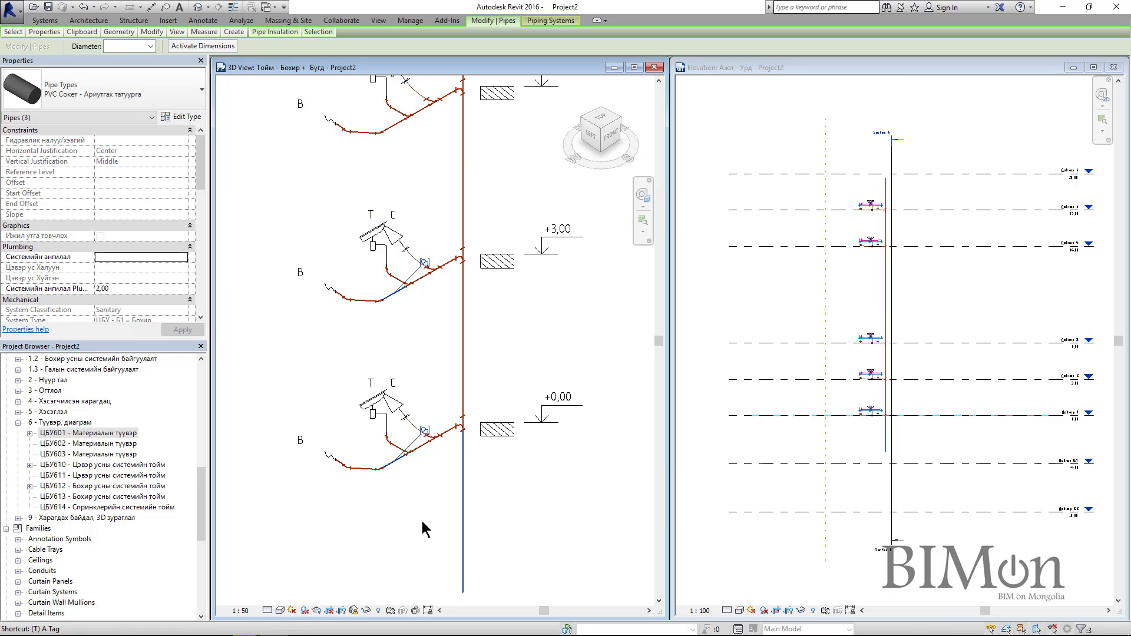
{"action": "key", "text": "a"}
{"action": "left_click", "coordinate": [902, 308]}
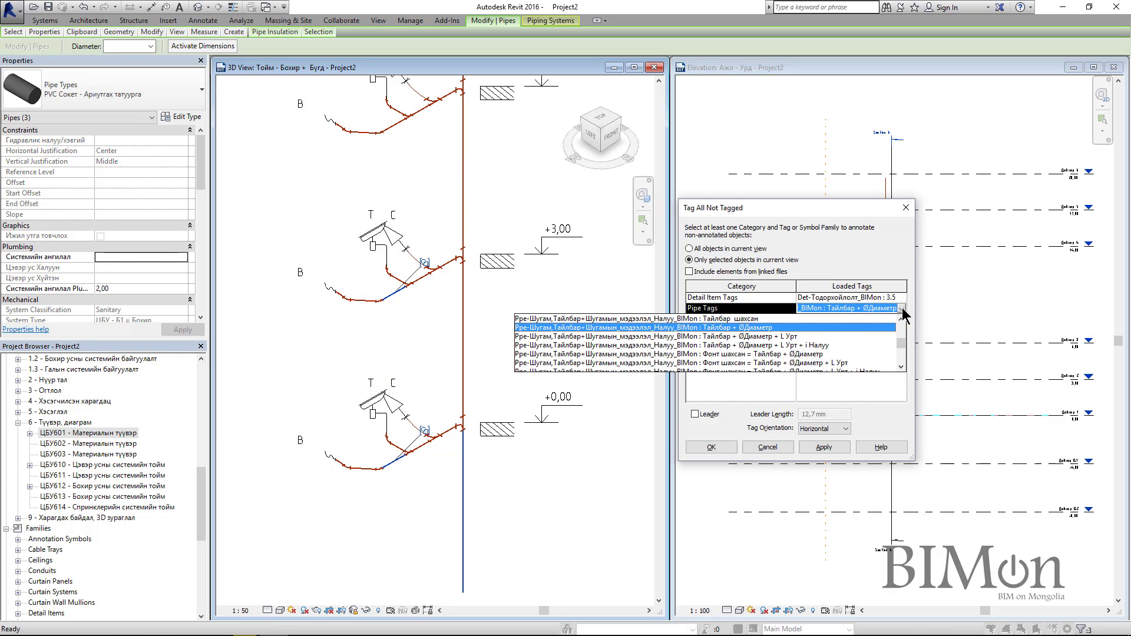
{"action": "scroll", "coordinate": [878, 333], "scroll_direction": "down", "scroll_amount": 1}
{"action": "left_click", "coordinate": [854, 349]}
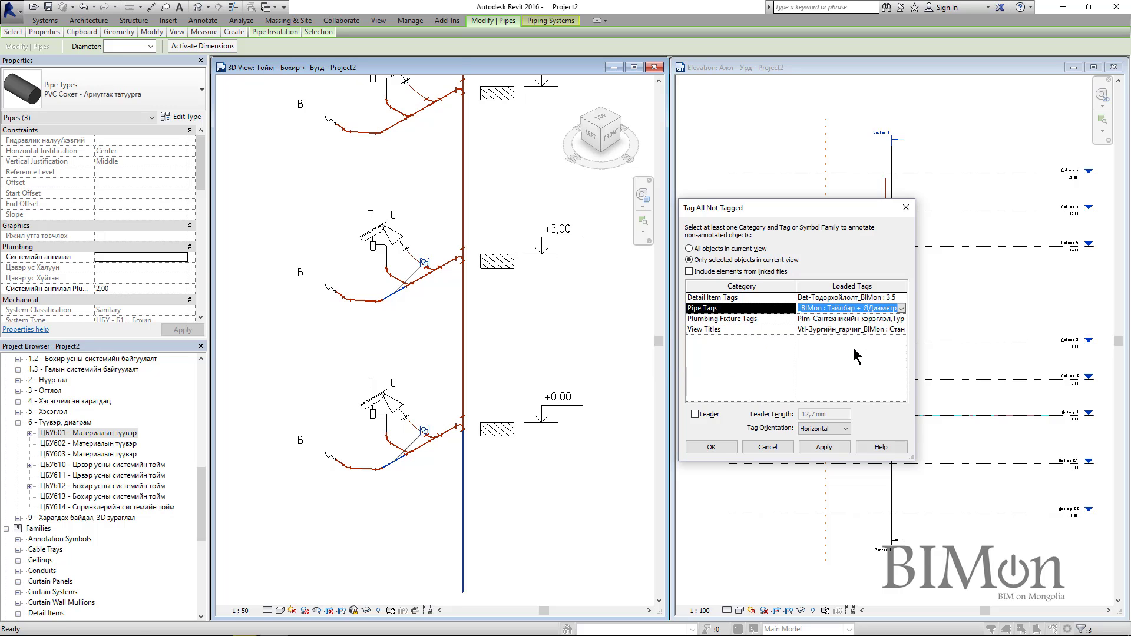
{"action": "left_click", "coordinate": [711, 447]}
{"action": "left_click", "coordinate": [549, 541]}
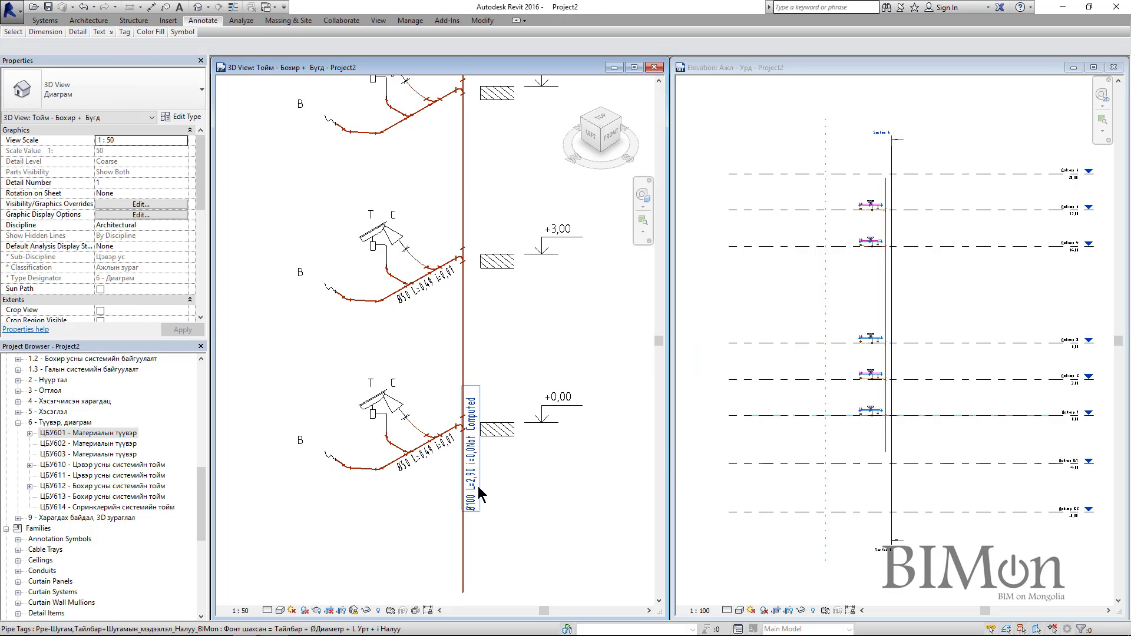
Change the riser pipe's tag type to Фонт шахсан = Тайлбар + ØДиаметр + L Урт
{"action": "left_click", "coordinate": [479, 488]}
{"action": "left_click", "coordinate": [127, 80]}
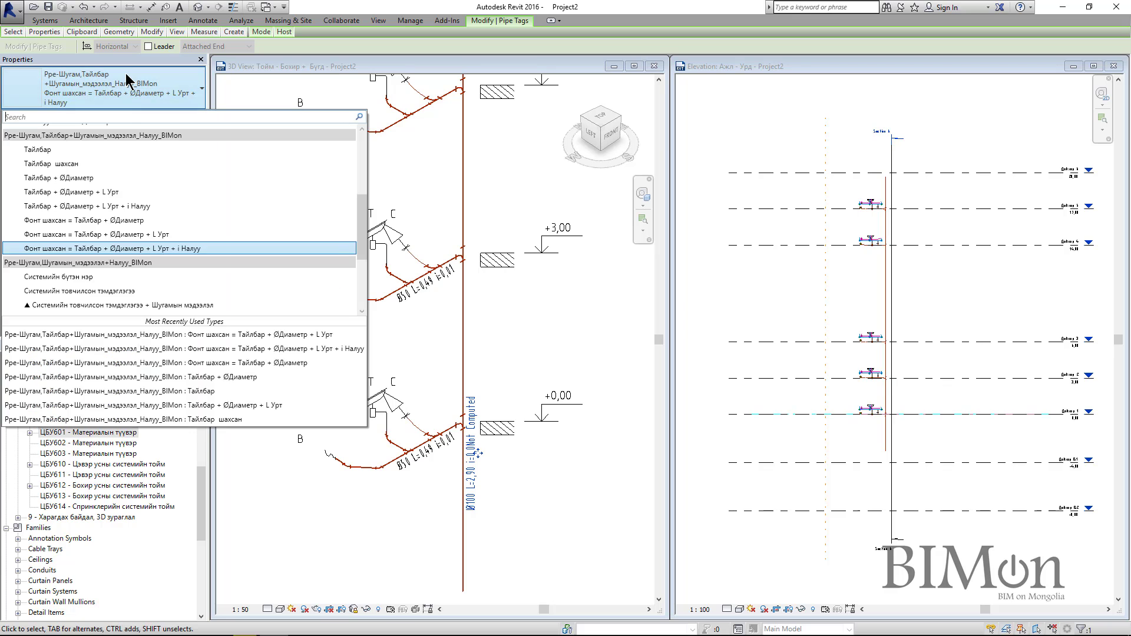
{"action": "left_click", "coordinate": [128, 234]}
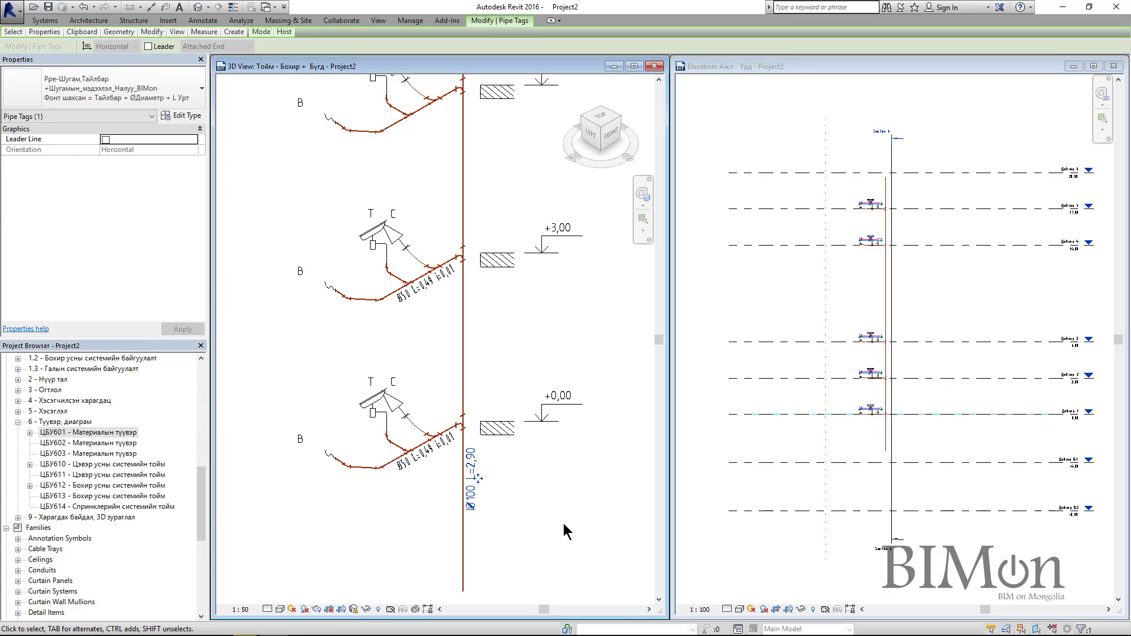
{"action": "left_click", "coordinate": [563, 523]}
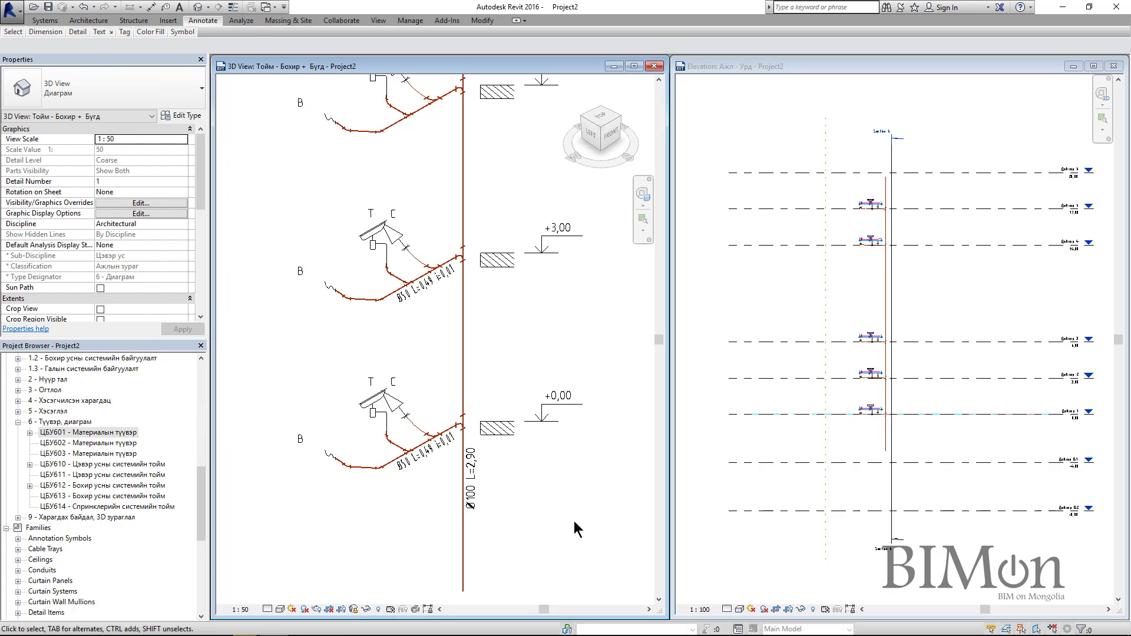
Move the top three levels together in the elevation by setting the spacing between the third and fourth floor levels to 4000 mm
{"action": "middle_click", "coordinate": [574, 520]}
{"action": "middle_click", "coordinate": [574, 521]}
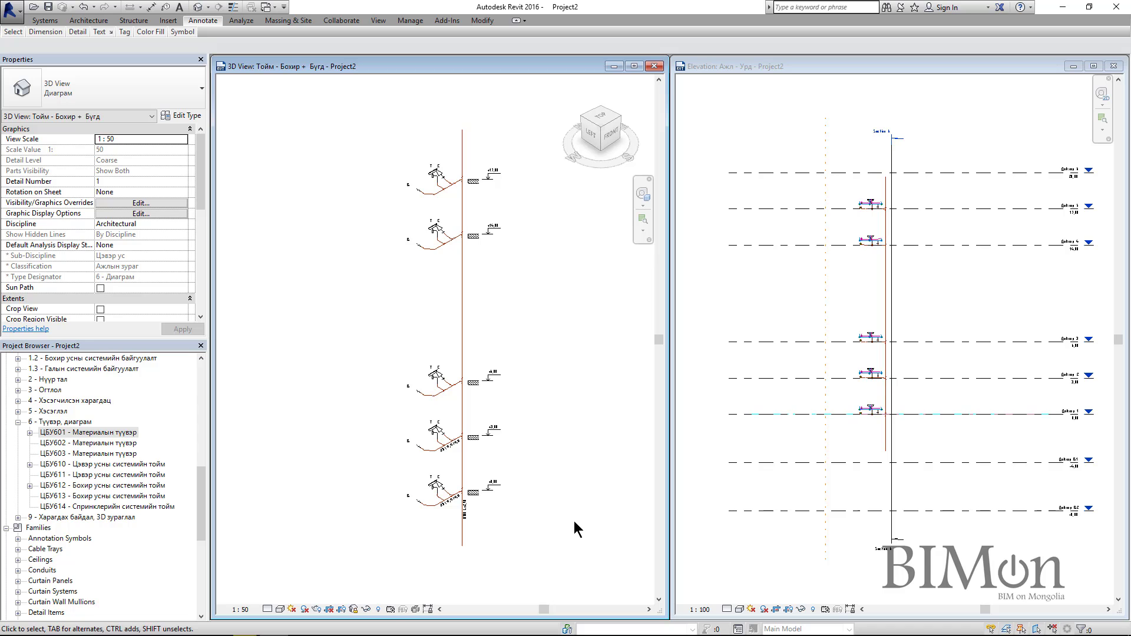
{"action": "left_click", "coordinate": [793, 159]}
{"action": "left_click_drag", "start_coordinate": [802, 128], "coordinate": [740, 294]}
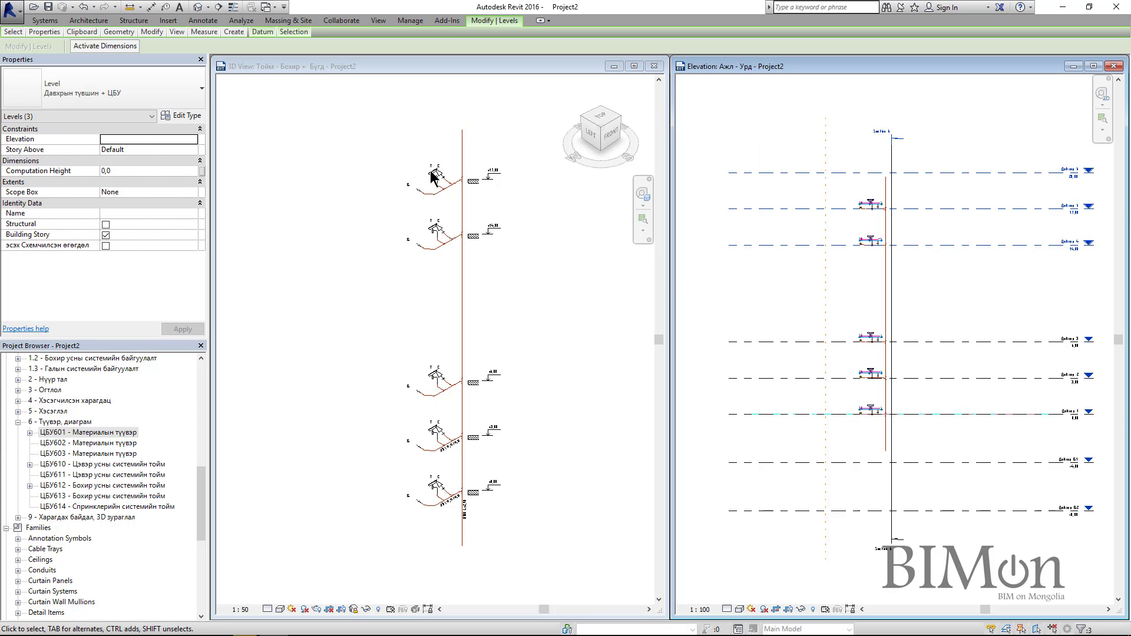
{"action": "left_click", "coordinate": [115, 47]}
{"action": "left_click", "coordinate": [797, 294]}
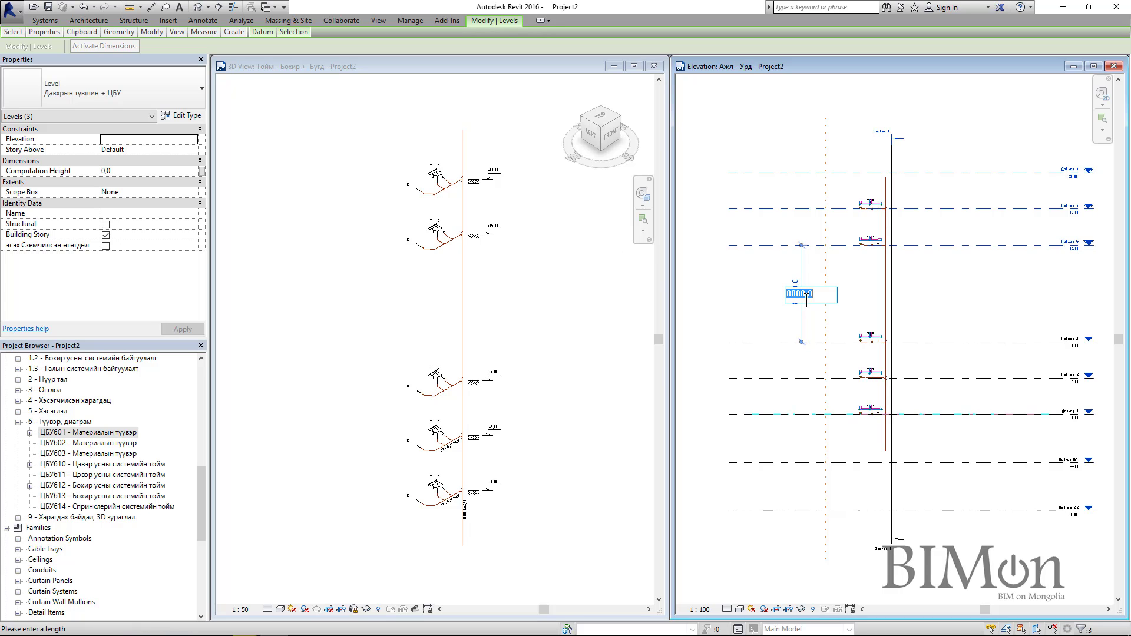
{"action": "type", "text": "4000"}
{"action": "key", "text": "Return"}
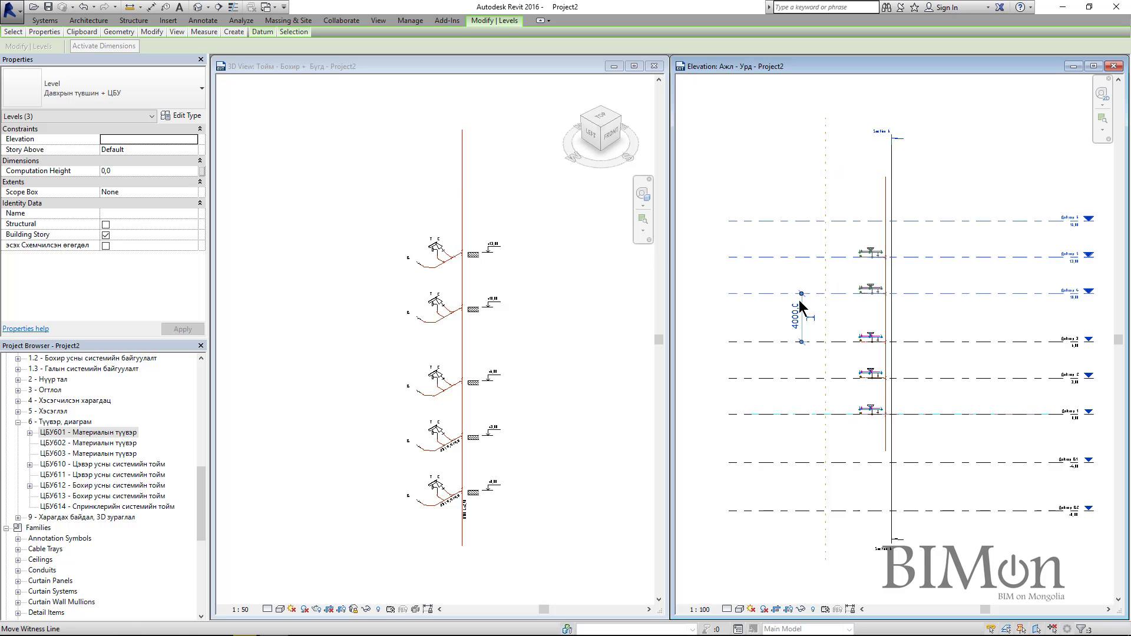
{"action": "left_click", "coordinate": [752, 314]}
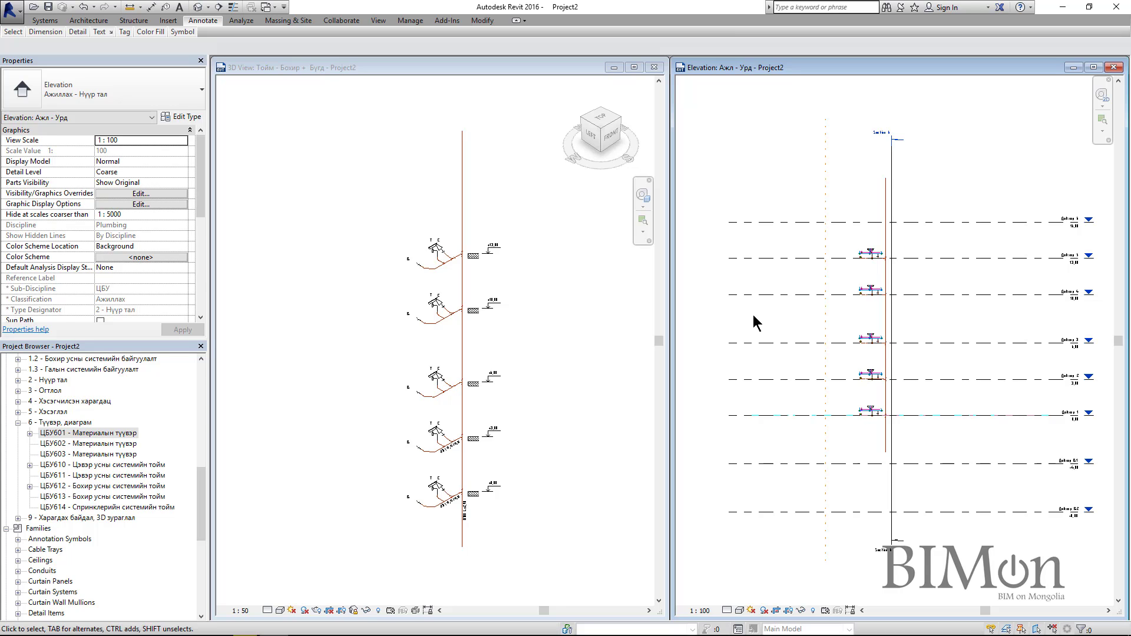
Undo the level spacing change and redo it, comparing the elevation marks in the drainage diagram
{"action": "left_click", "coordinate": [580, 327]}
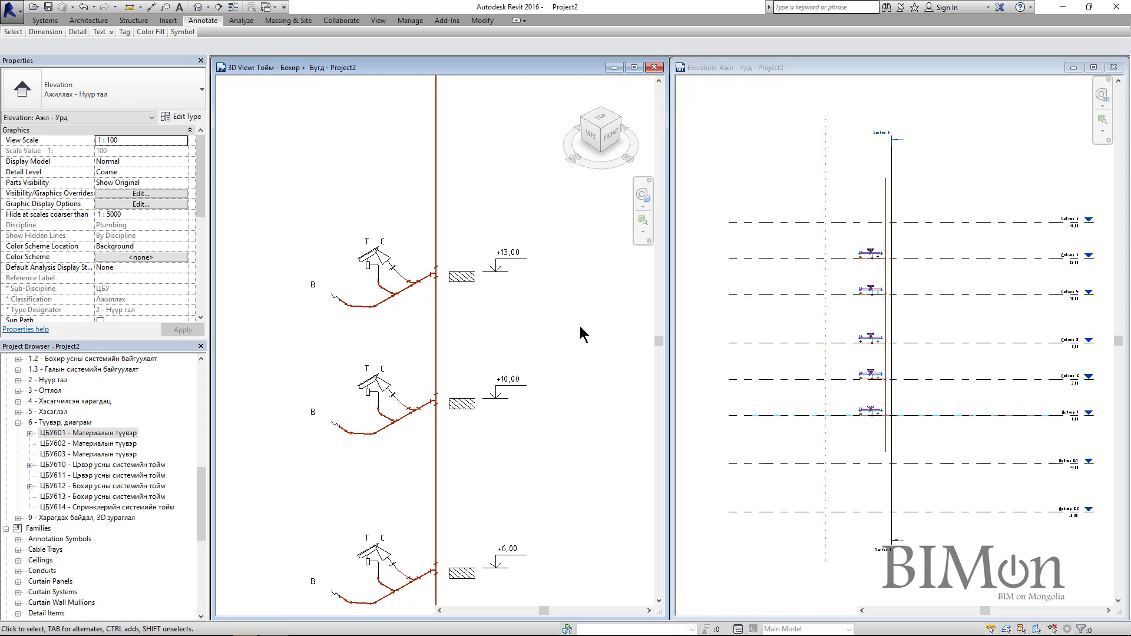
{"action": "scroll", "coordinate": [589, 365], "scroll_direction": "up", "scroll_amount": 3}
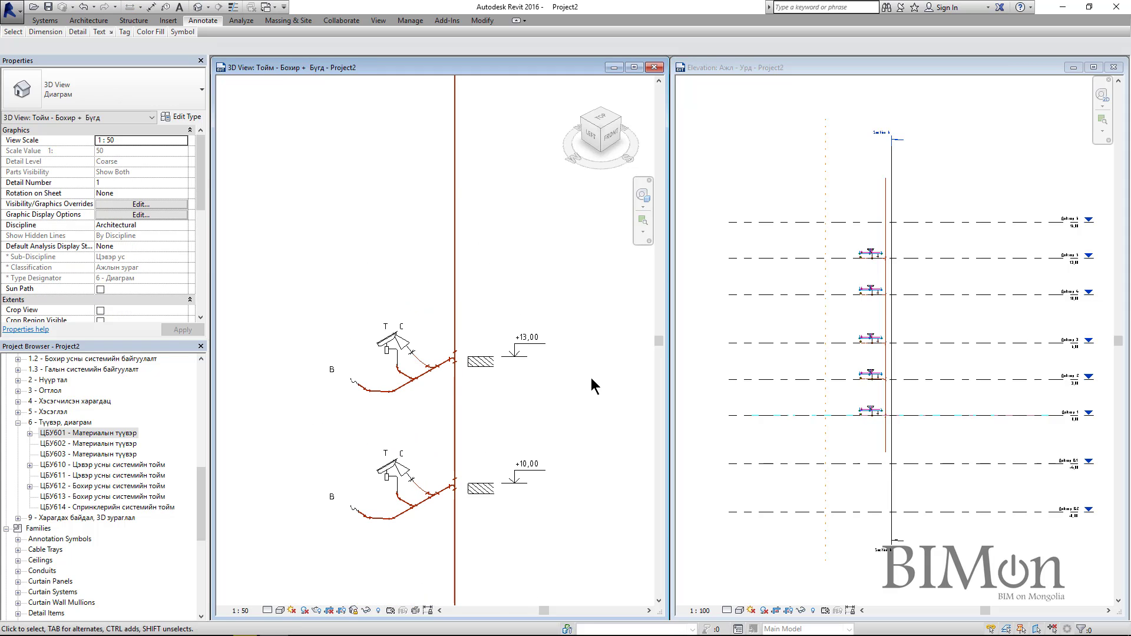
{"action": "key", "text": "ctrl+z"}
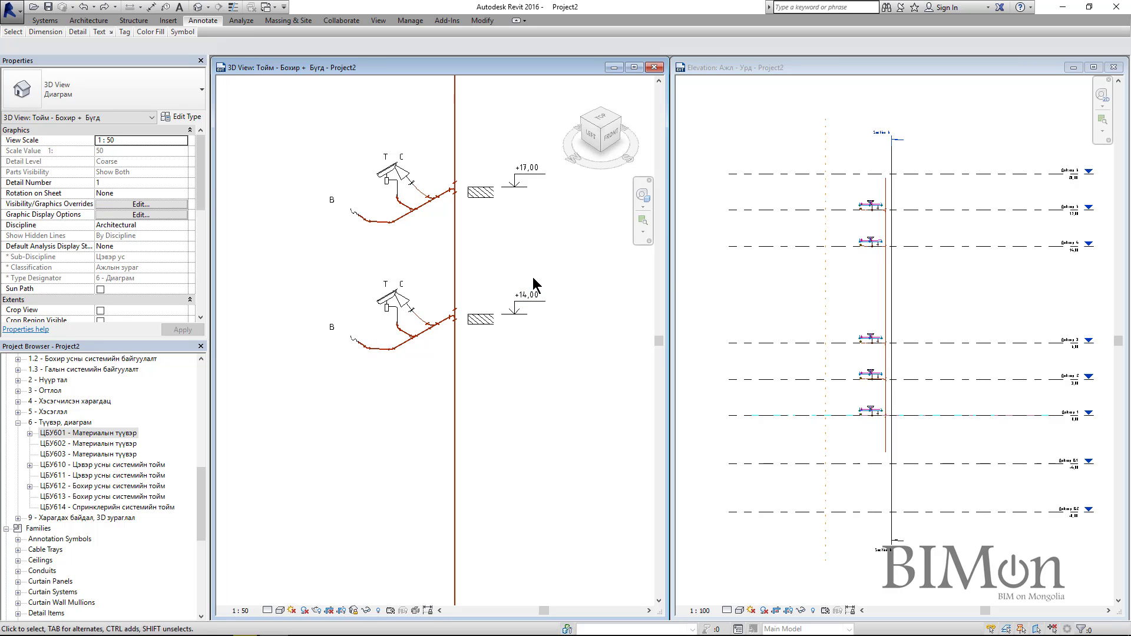
{"action": "left_click", "coordinate": [105, 7]}
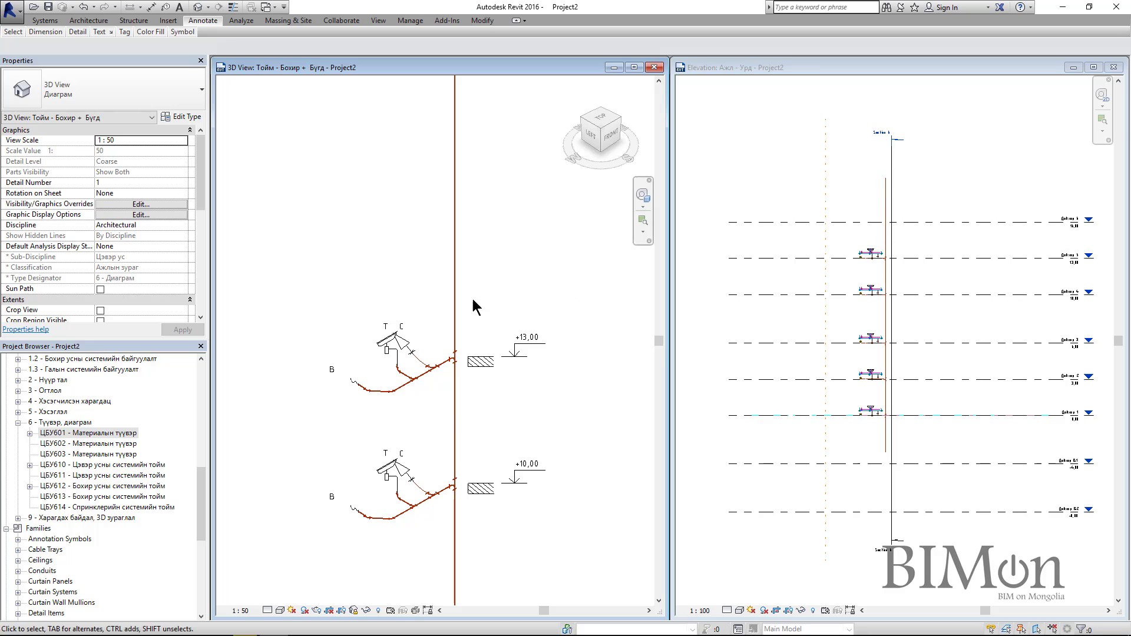